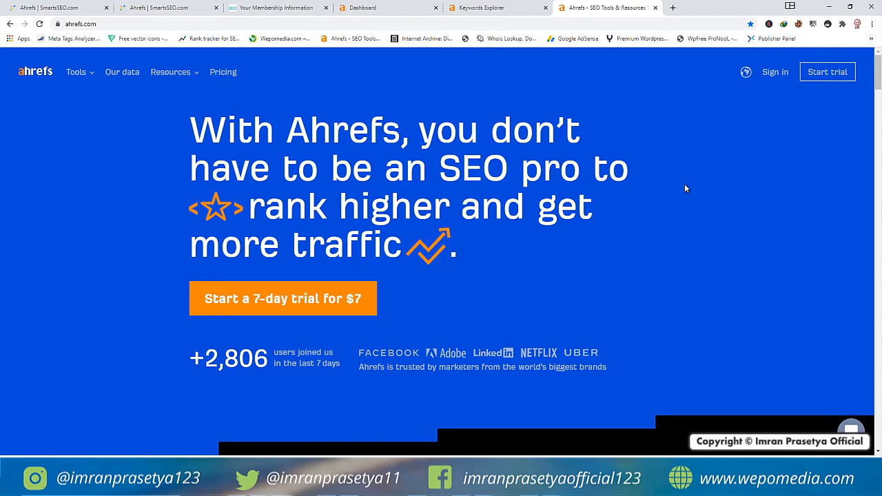
Look through the Ahrefs homepage, covering its toolset, learning materials and support sections, with the page zoomed to 90%
scroll(632, 227, "down", 3)
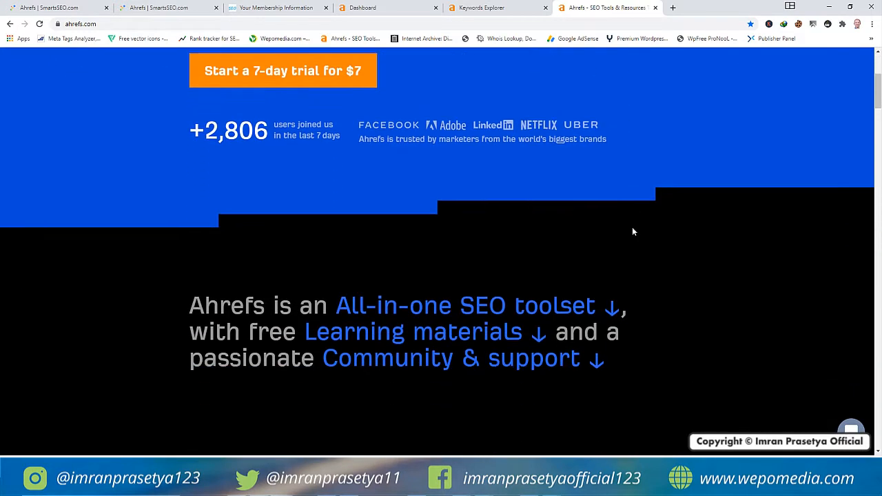
scroll(632, 231, "down", 2)
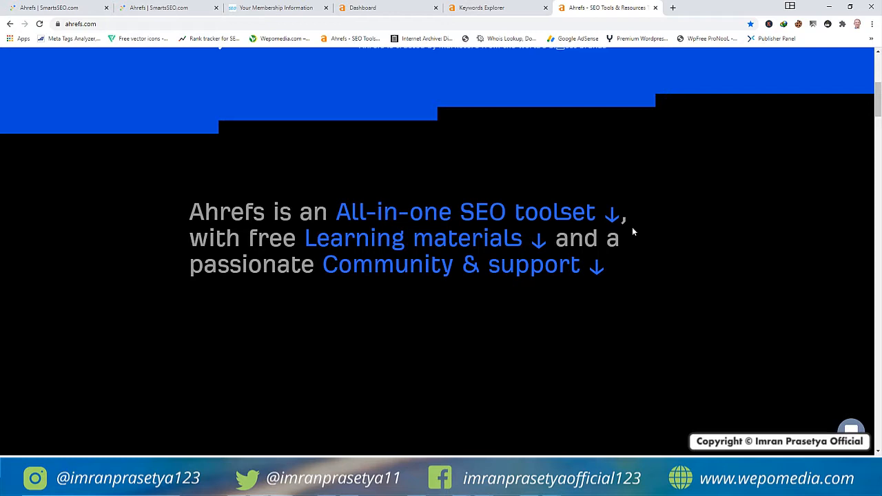
scroll(633, 232, "down", 2)
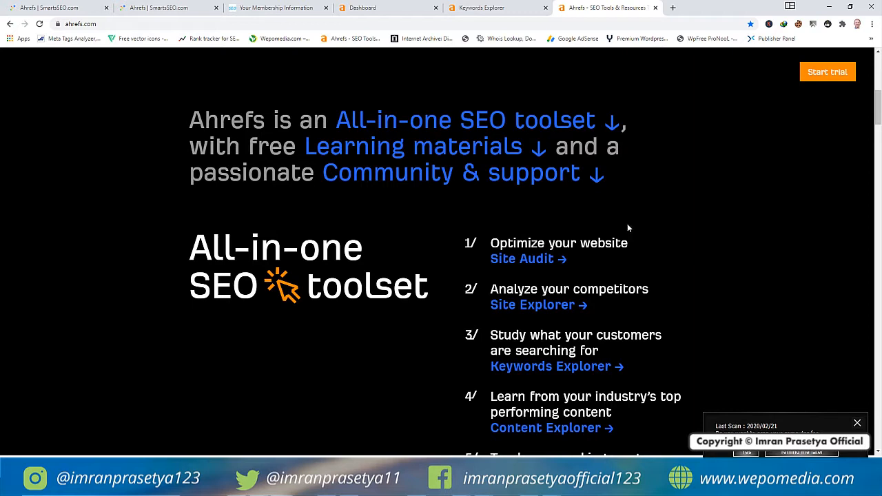
key("ctrl+minus")
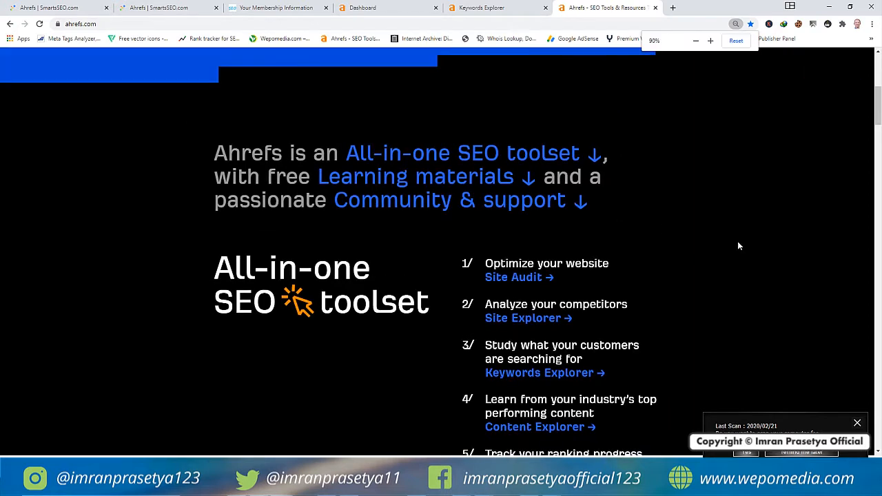
scroll(738, 242, "down", 5)
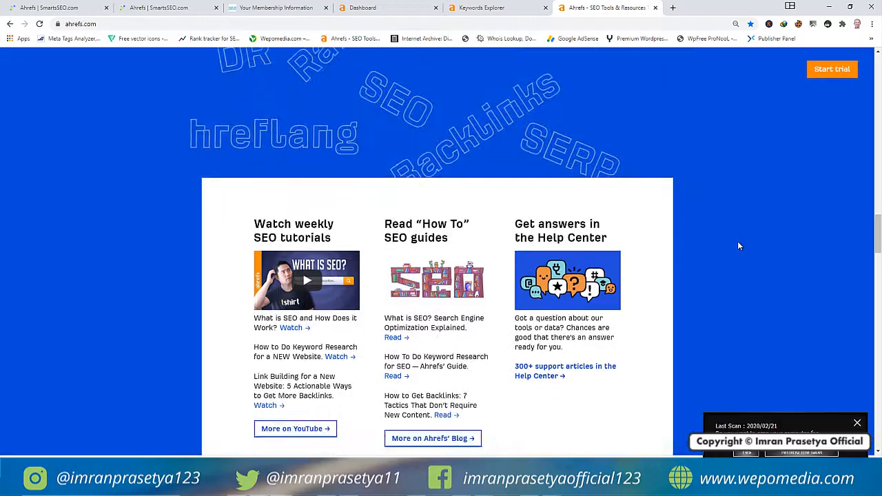
scroll(737, 242, "down", 2)
scroll(739, 246, "down", 3)
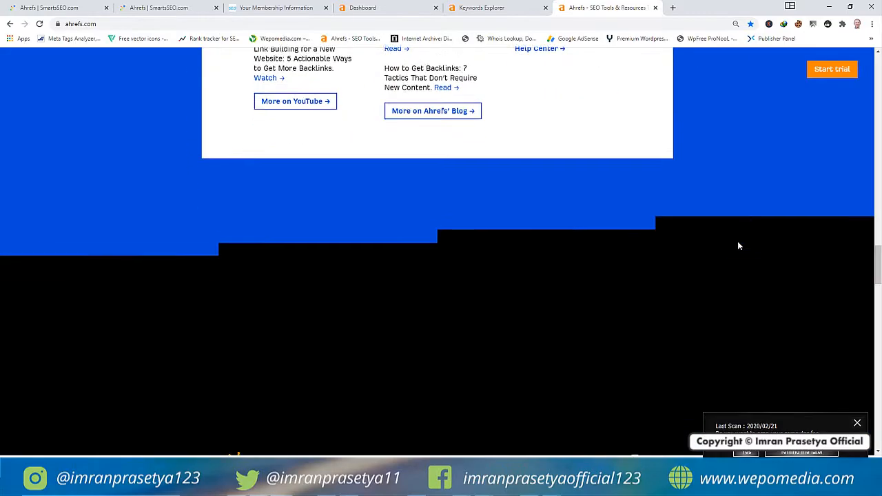
scroll(739, 246, "down", 2)
scroll(738, 310, "down", 5)
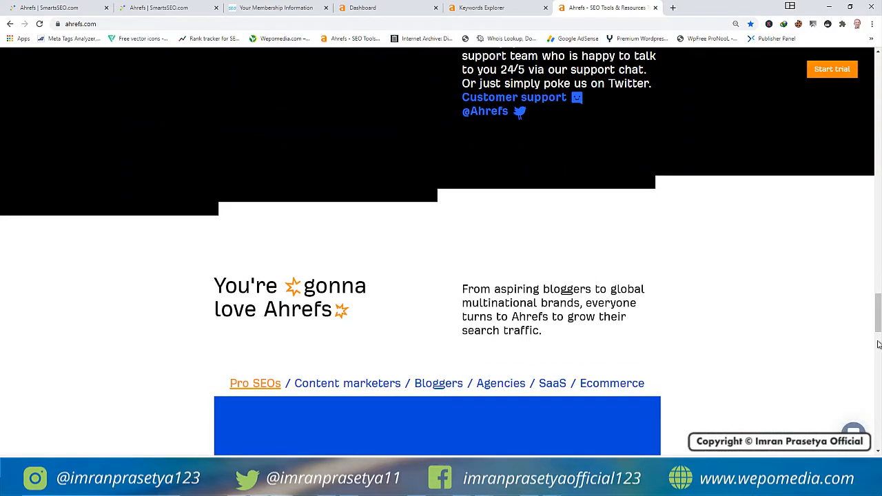
left_click_drag(879, 323, 879, 73)
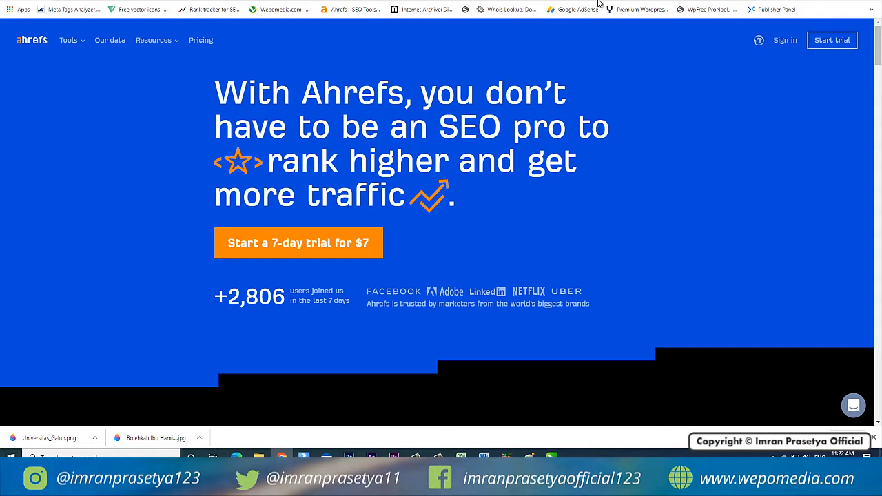
Go through the Ahrefs sign-in page to the dashboard and open Keywords explorer
left_click(785, 41)
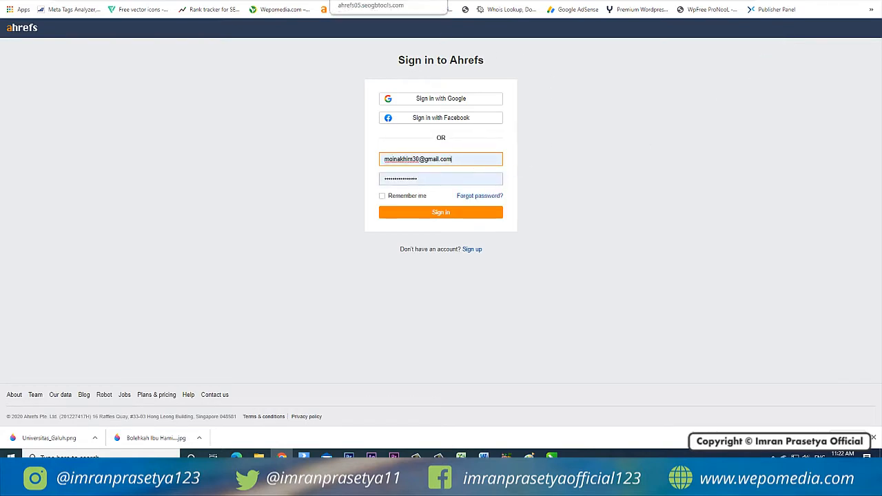
key("Return")
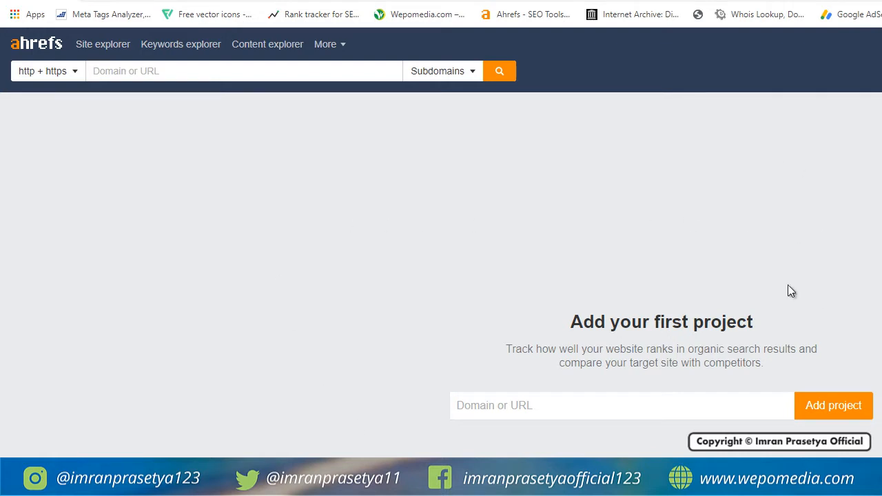
left_click(184, 48)
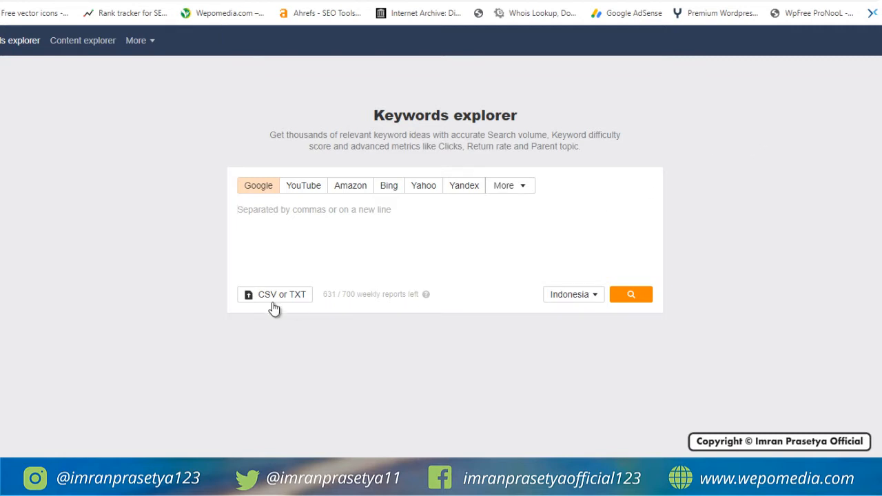
Check the additional search engines offered, keep Google, and enter cerpen as the keyword
left_click(260, 217)
left_click(528, 187)
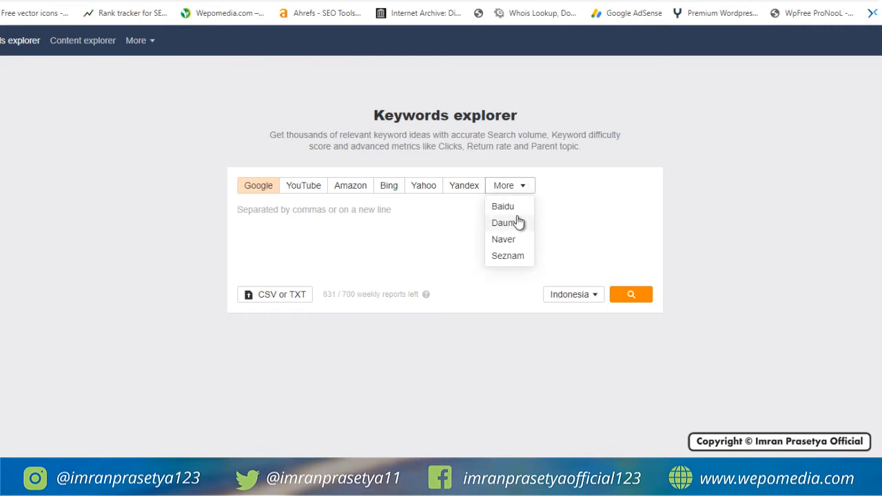
left_click(343, 225)
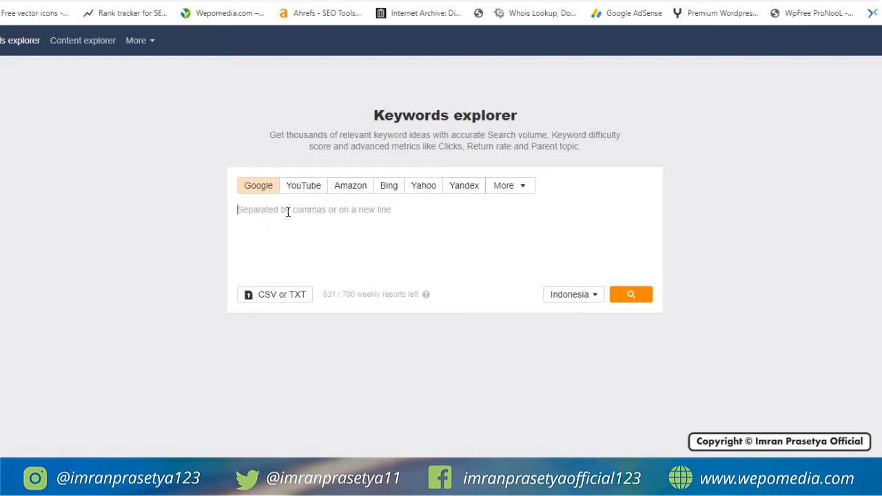
type("cerpen")
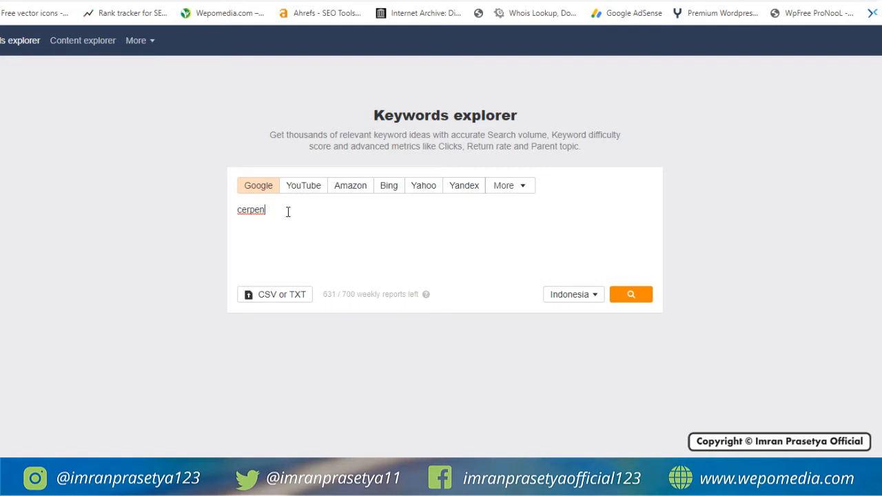
Check the available countries, keep Indonesia, and run the keyword search for cerpen
left_click(586, 302)
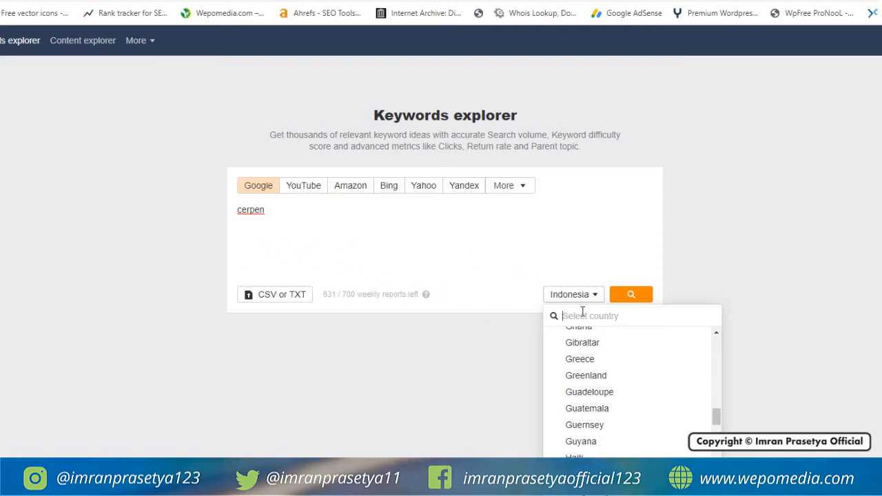
left_click(523, 229)
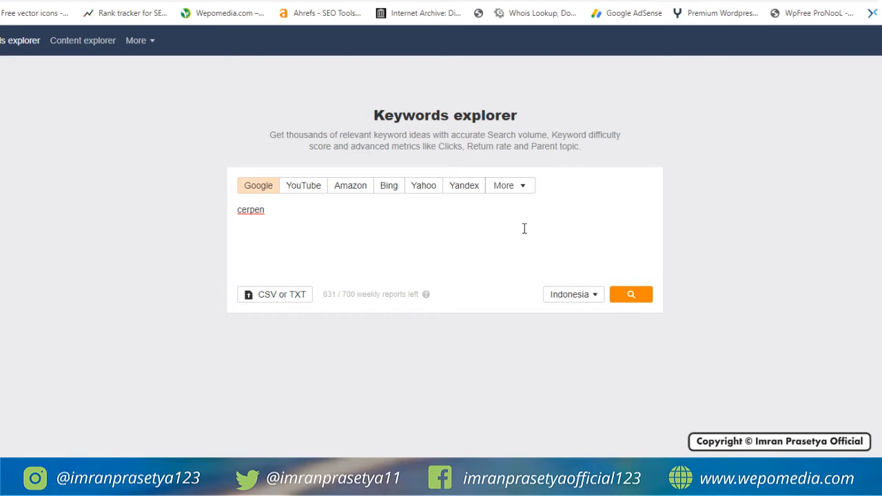
left_click(571, 296)
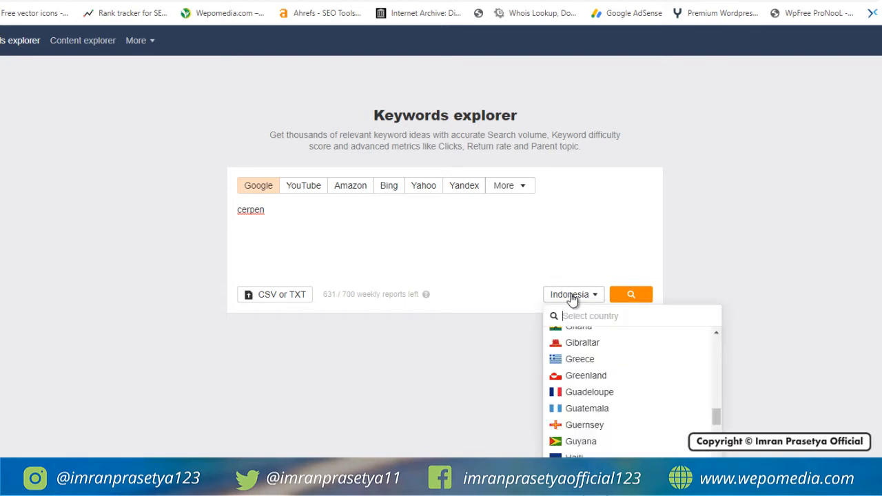
left_click(407, 217)
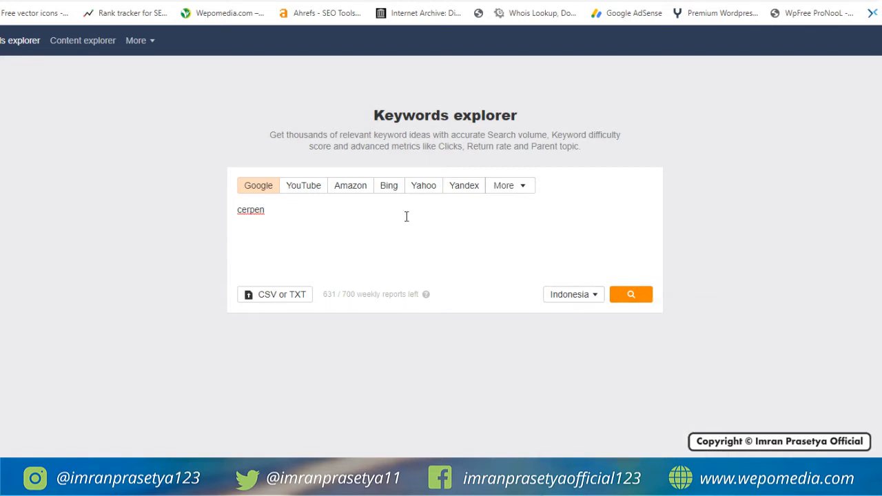
left_click(633, 296)
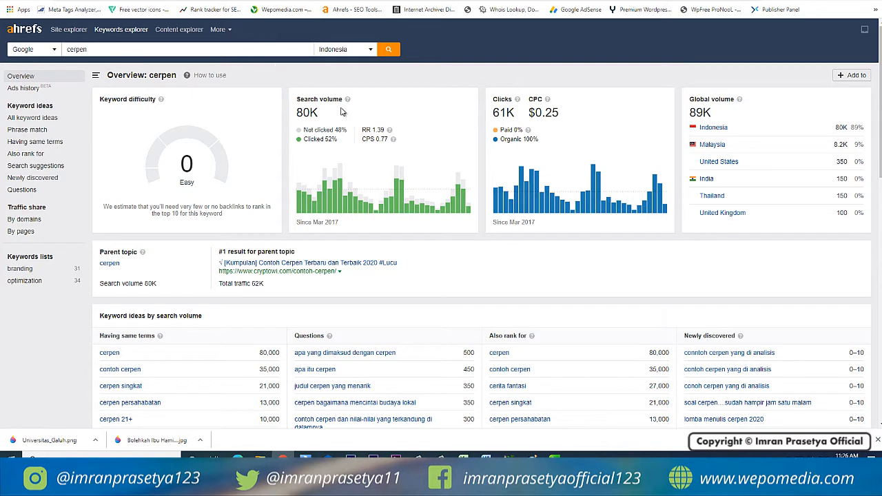
Review the search volume, clicks, CPC and global volume in the cerpen overview
mouse_move(349, 105)
left_click(575, 108)
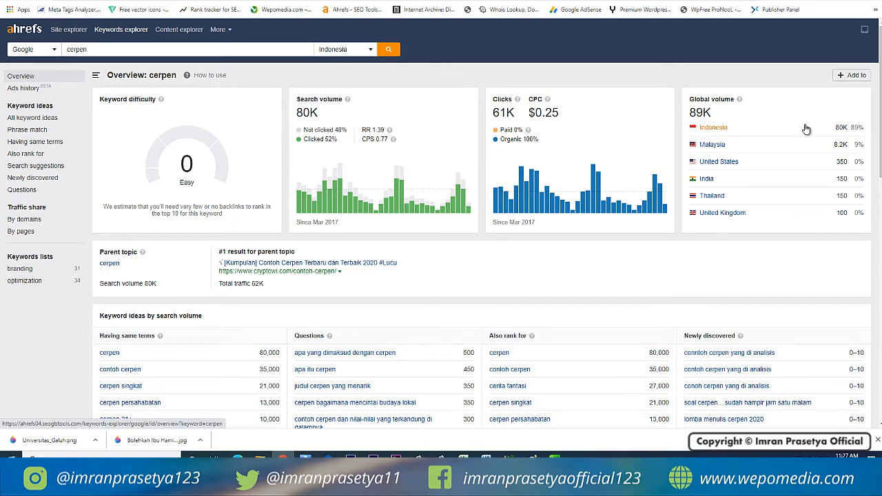
scroll(547, 227, "down", 2)
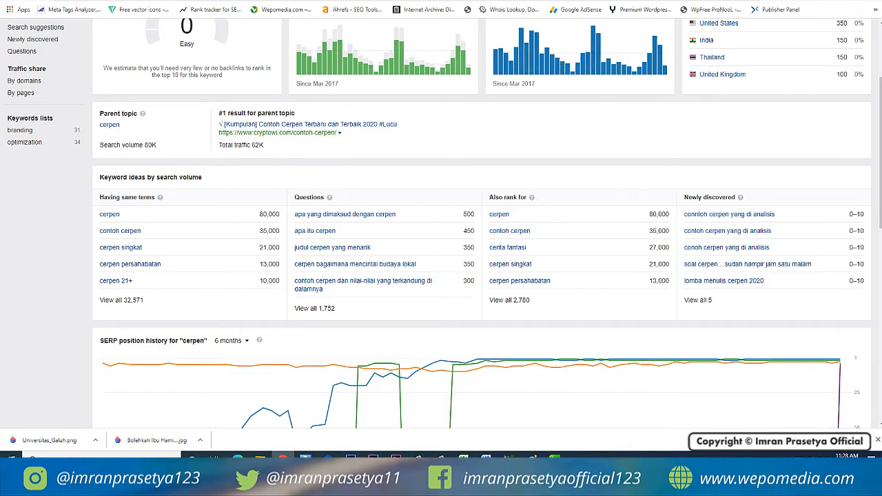
Open google.com in a new browser tab and search for cerpen
key("ctrl+t")
type("google.com")
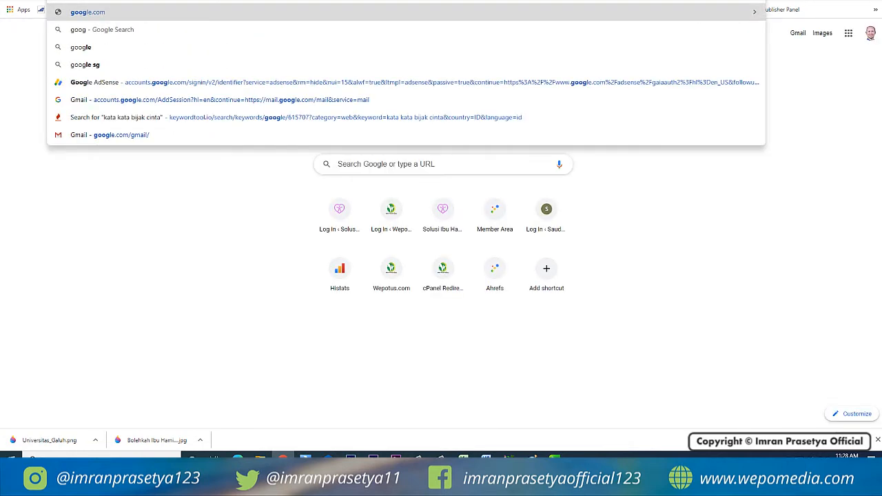
key("Return")
type("c")
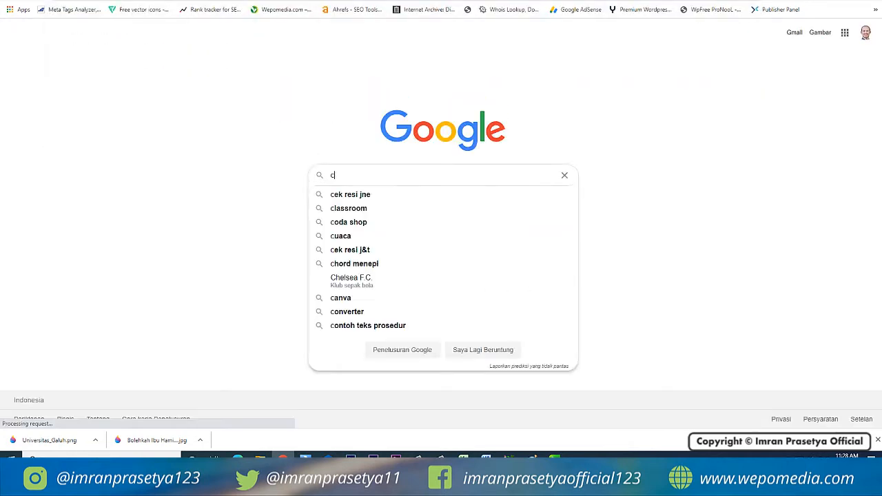
type("erpen")
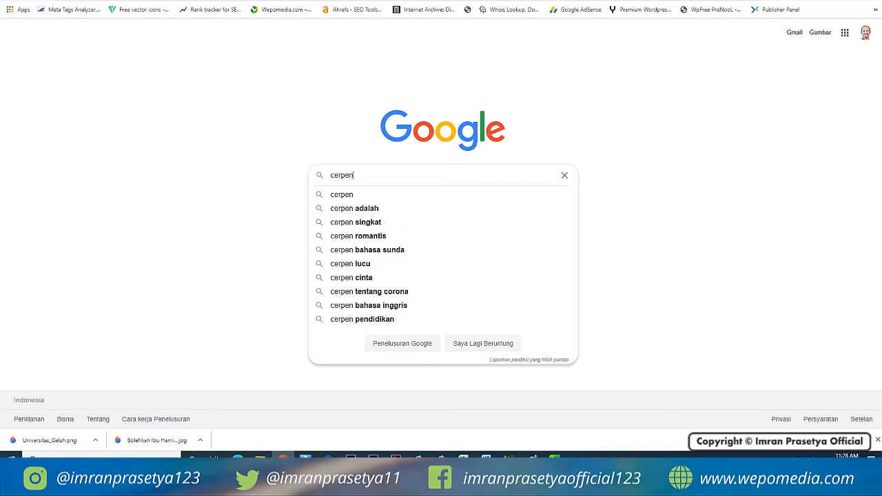
key("Return")
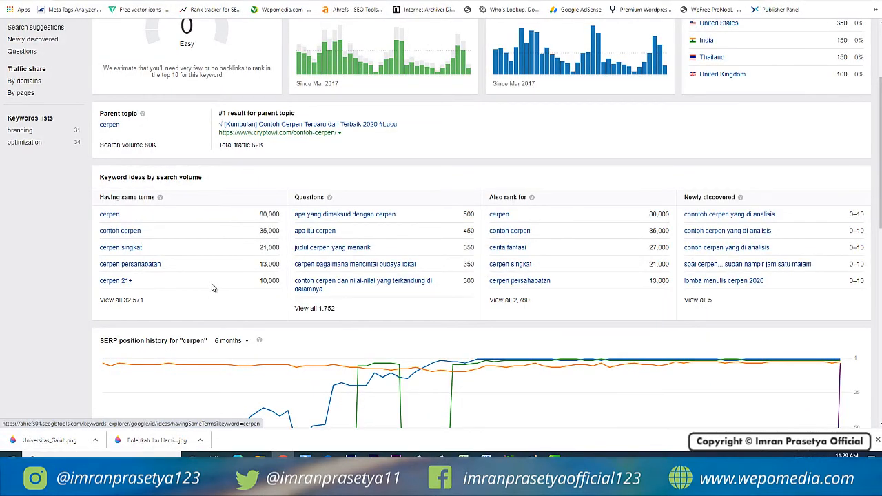
Examine the keyword ideas, SERP position history and SERP overview for cerpen in the Ahrefs report
scroll(213, 287, "down", 2)
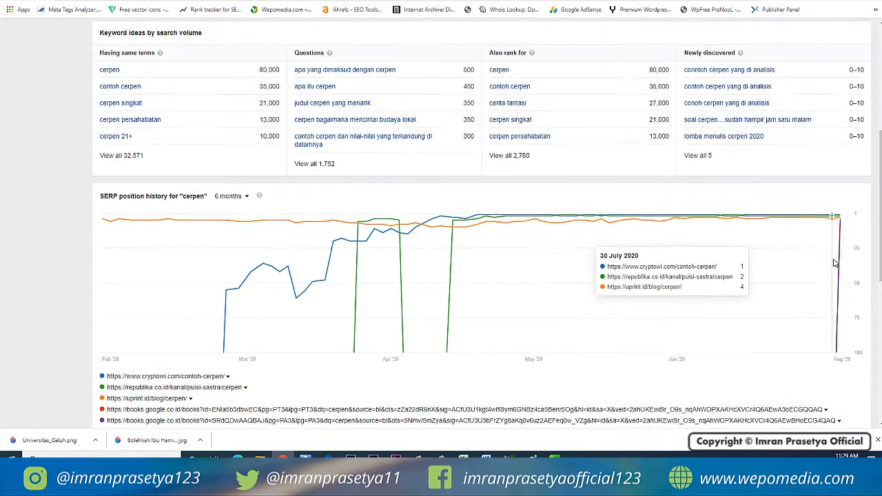
scroll(786, 228, "down", 1)
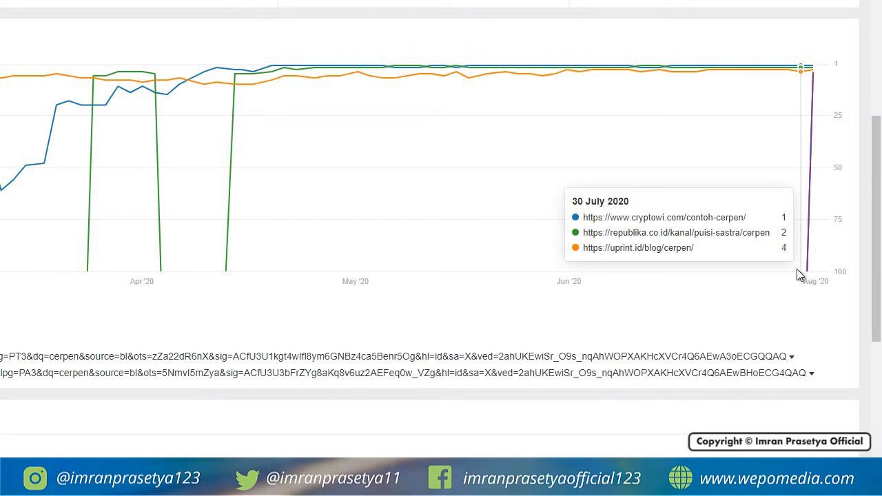
scroll(441, 241, "up", 3)
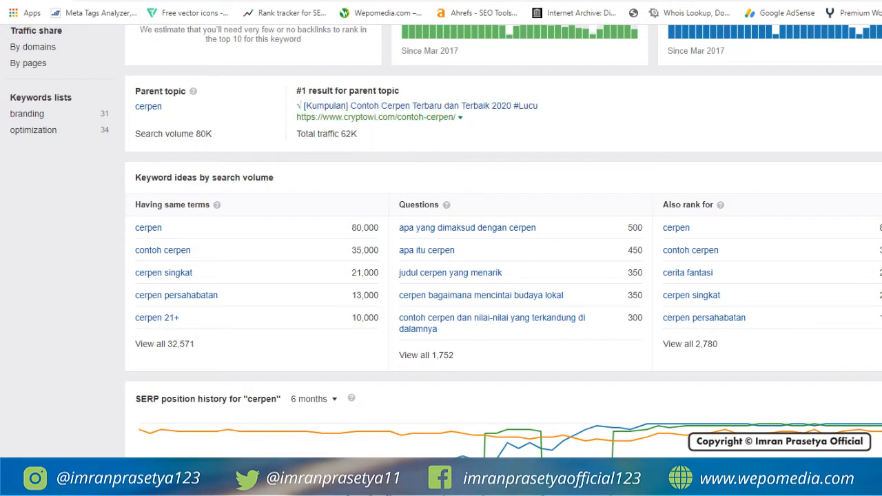
scroll(446, 241, "down", 1)
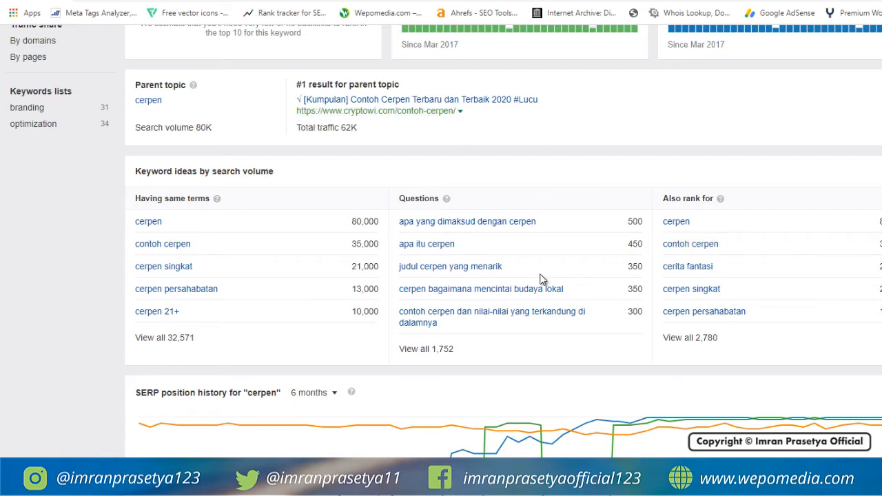
scroll(541, 279, "down", 8)
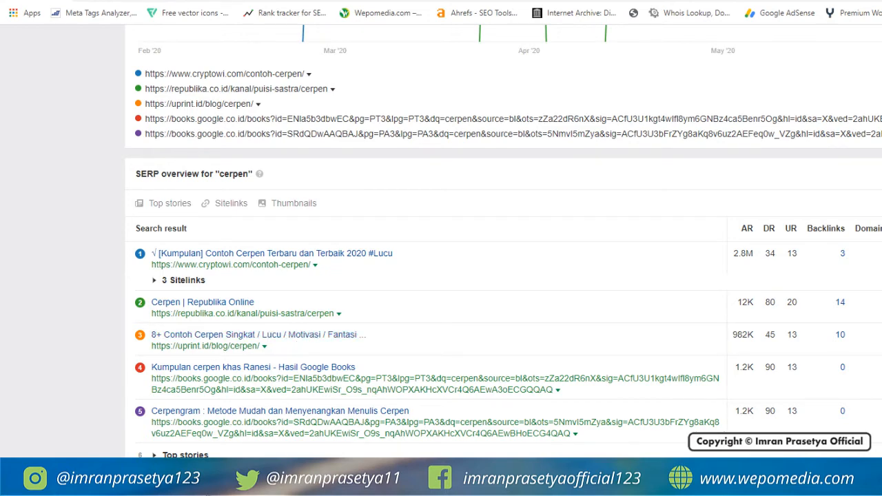
scroll(503, 242, "down", 1)
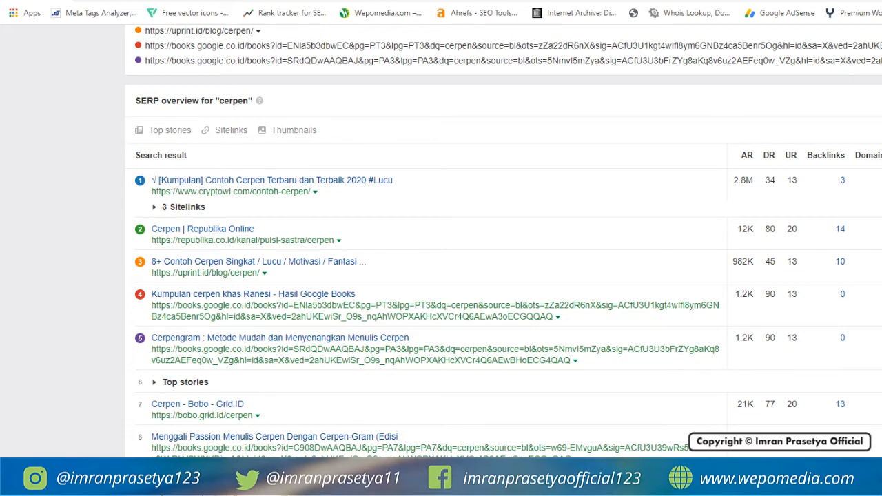
scroll(503, 241, "up", 7)
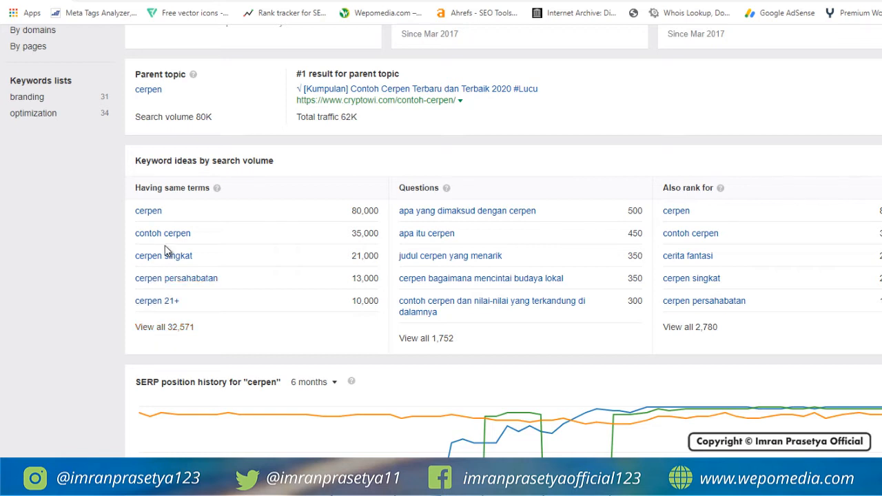
Open the full list of keyword ideas having the same terms as cerpen and browse it by volume
left_click(172, 329)
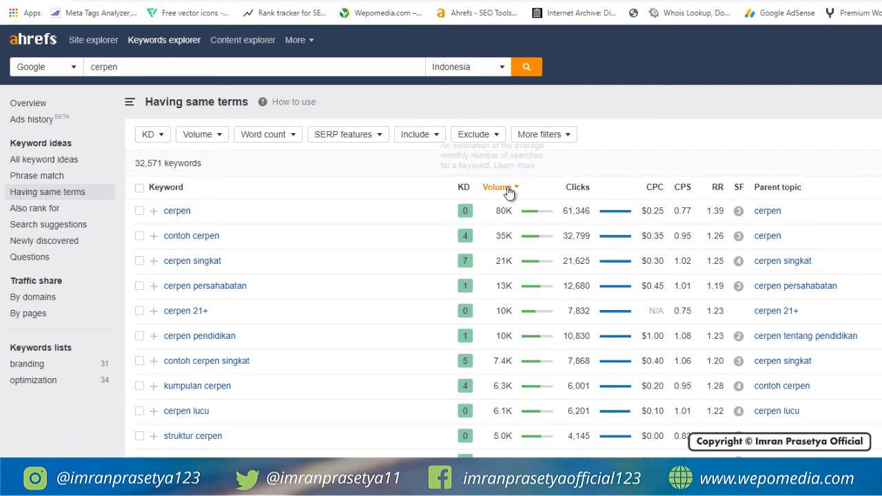
mouse_move(508, 192)
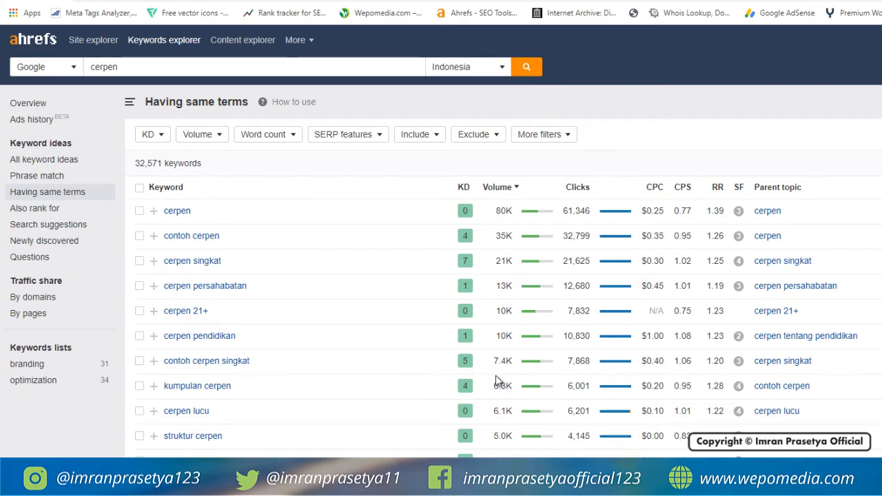
scroll(309, 435, "down", 7)
scroll(309, 435, "down", 3)
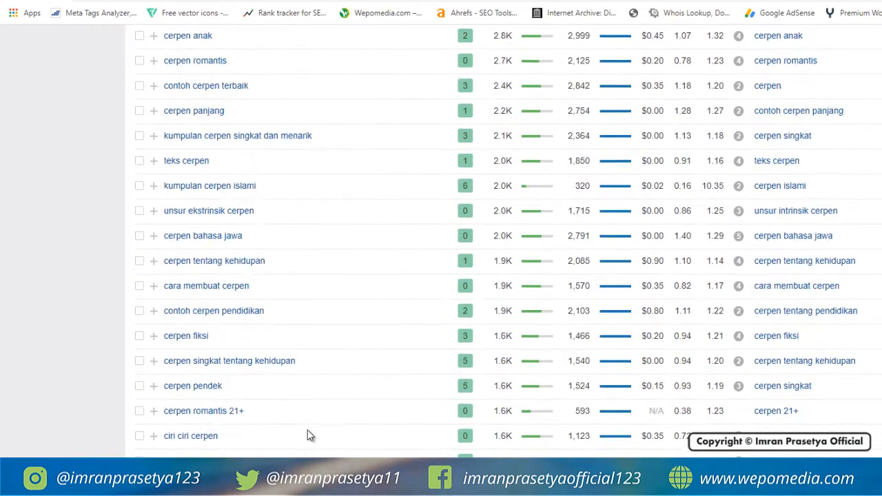
Export 5,000 rows of the cerpen keyword ideas to CSV with the Microsoft Excel (UTF-16) encoding
scroll(310, 435, "up", 10)
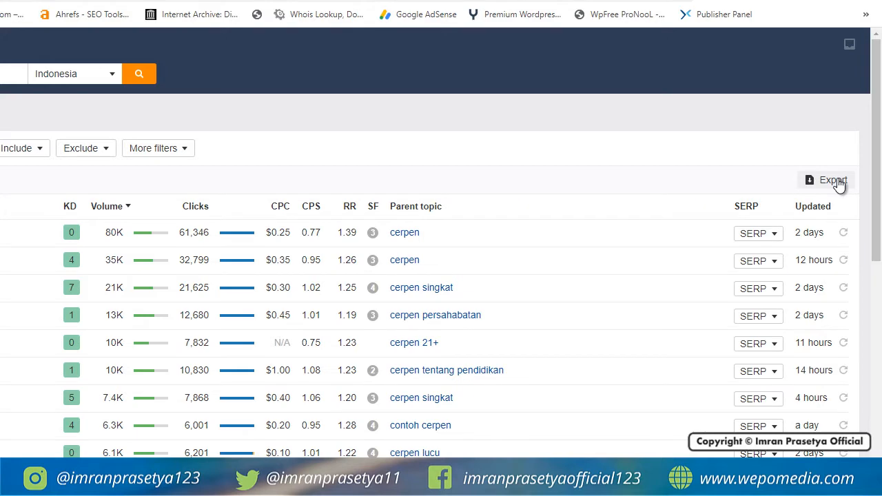
left_click(838, 178)
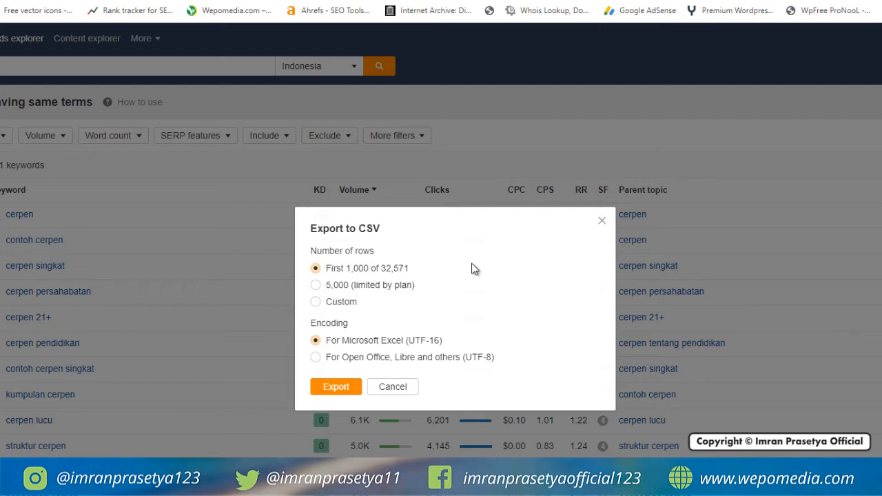
left_click(315, 286)
left_click(335, 390)
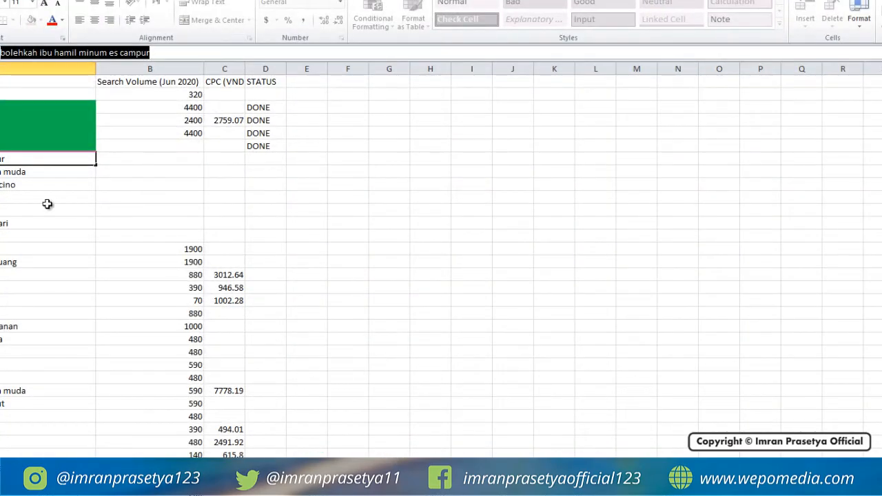
Switch to the exported cerpen keyword file in Excel and fit the Keyword column's width to its contents
left_click(134, 226)
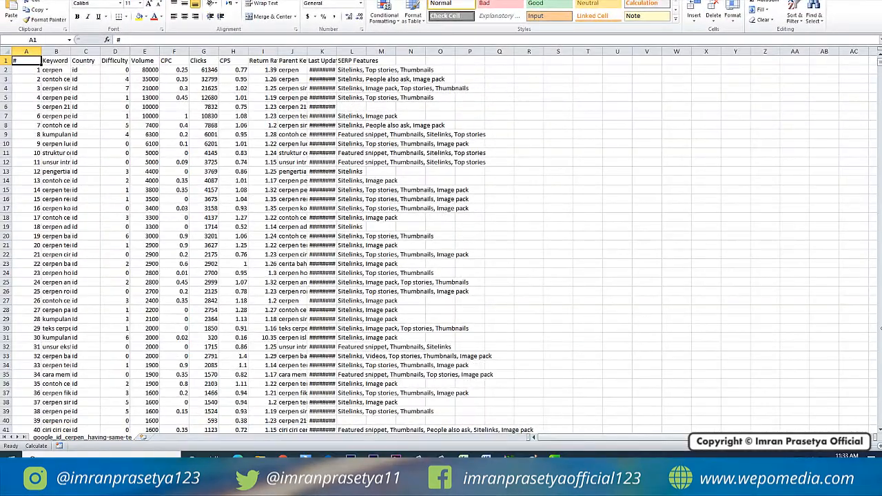
double_click(70, 51)
Check the last rows of the exported keyword list, then return to the start of the sheet
left_click_drag(878, 64, 878, 421)
scroll(253, 353, "down", 2)
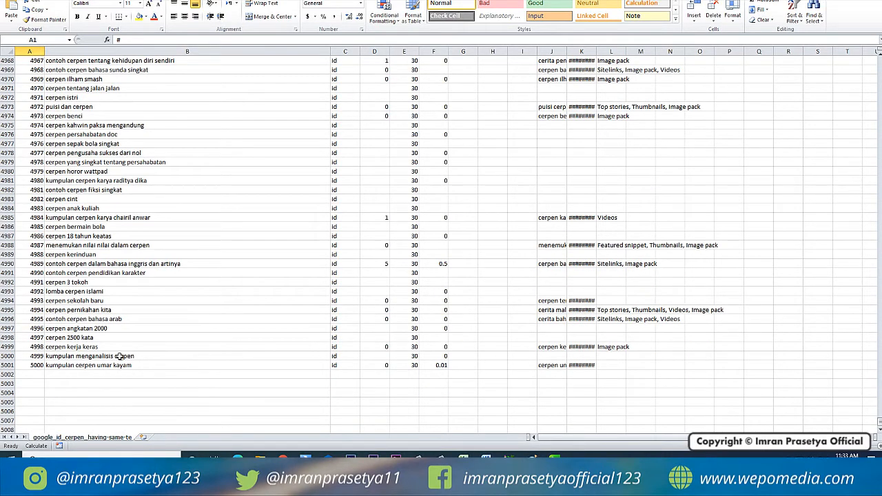
left_click(34, 366)
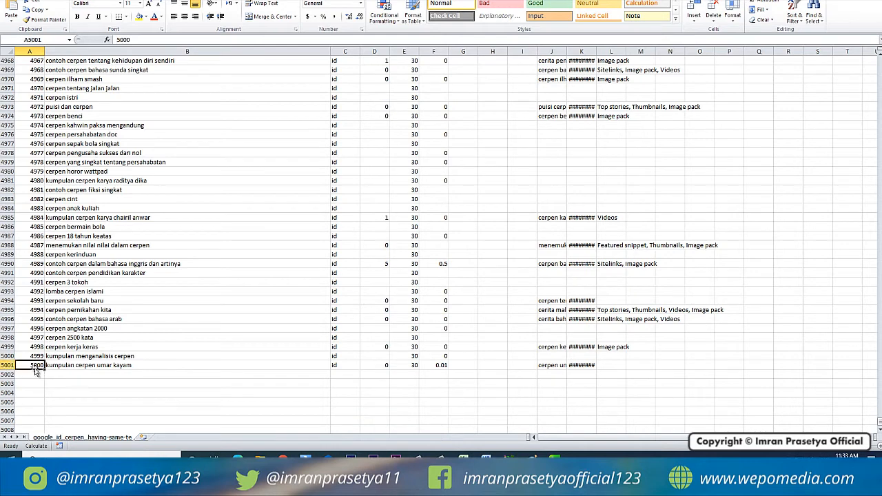
left_click(71, 366)
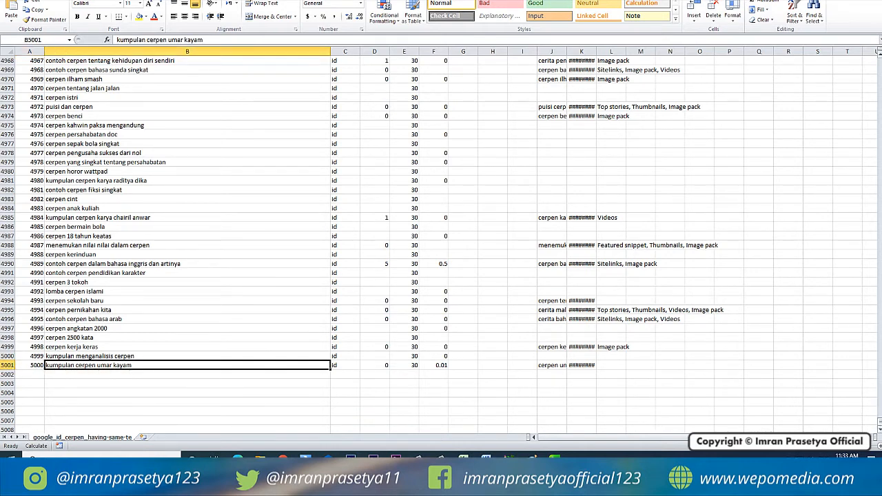
left_click_drag(880, 422, 880, 53)
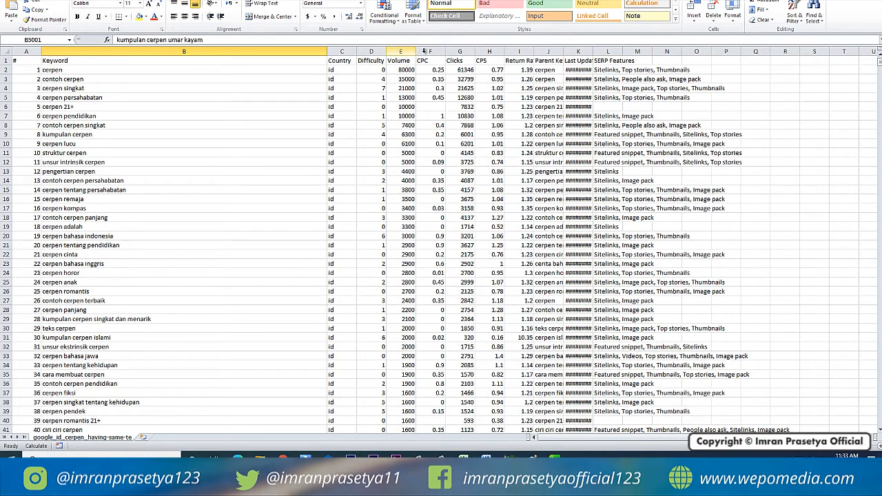
Fit the widths of the Return Rate, Last Update and Parent Keyword columns to their contents
double_click(534, 47)
double_click(603, 50)
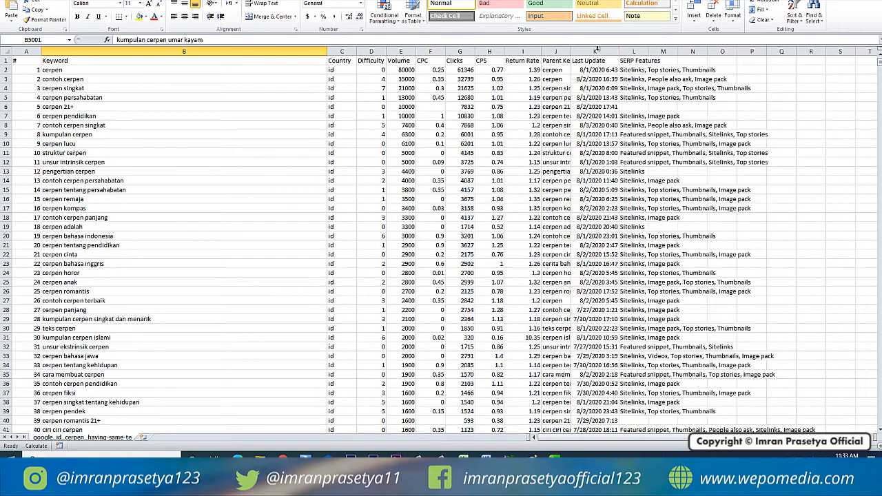
double_click(571, 49)
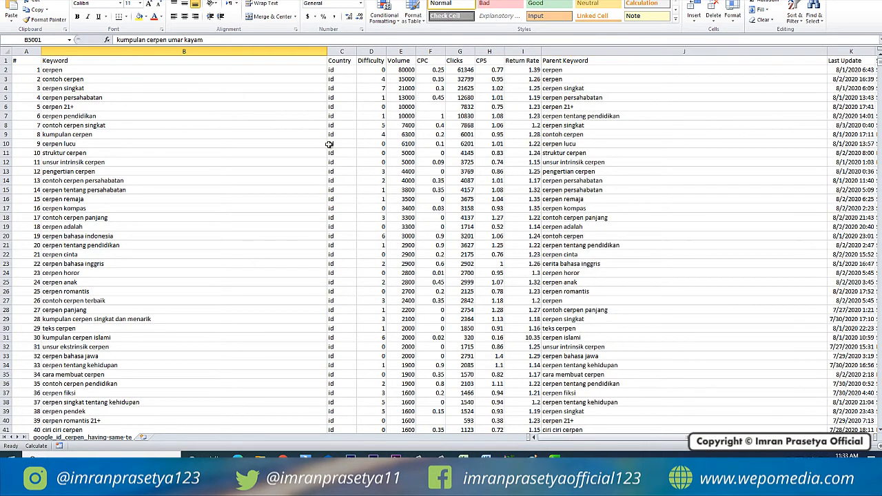
Delete the Country and CPS columns from the exported keyword sheet
left_click(341, 51)
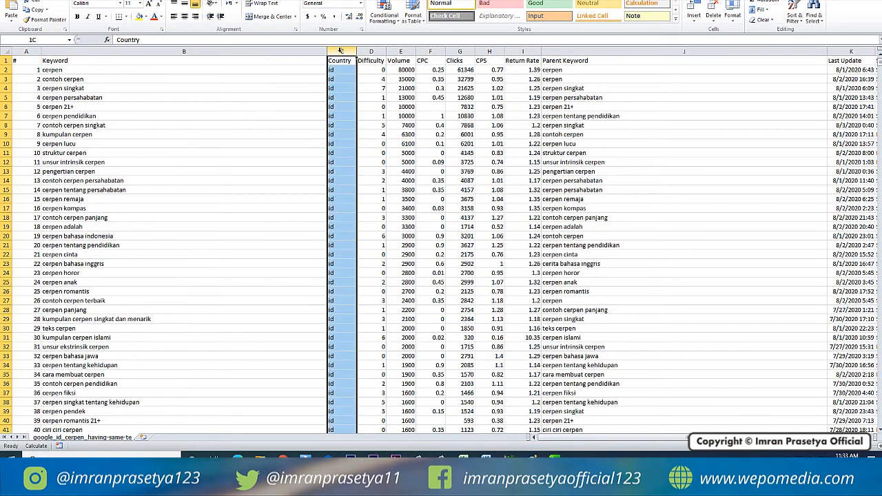
right_click(342, 52)
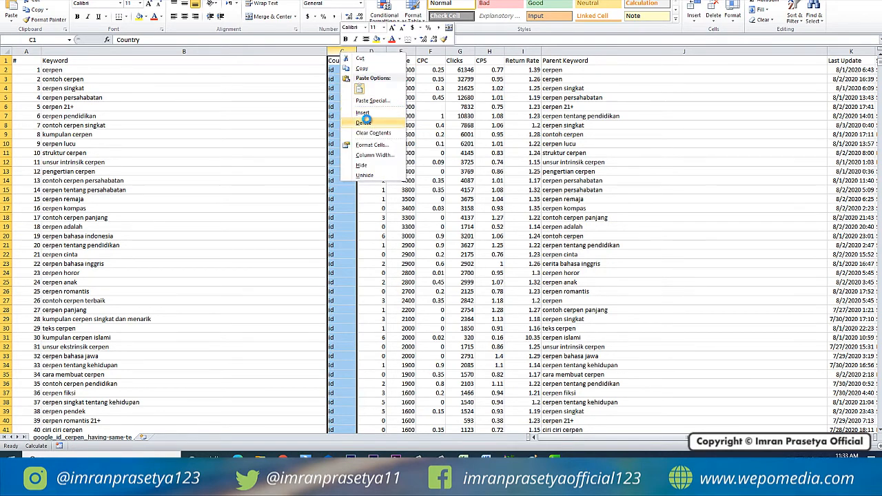
left_click(356, 122)
left_click(456, 52)
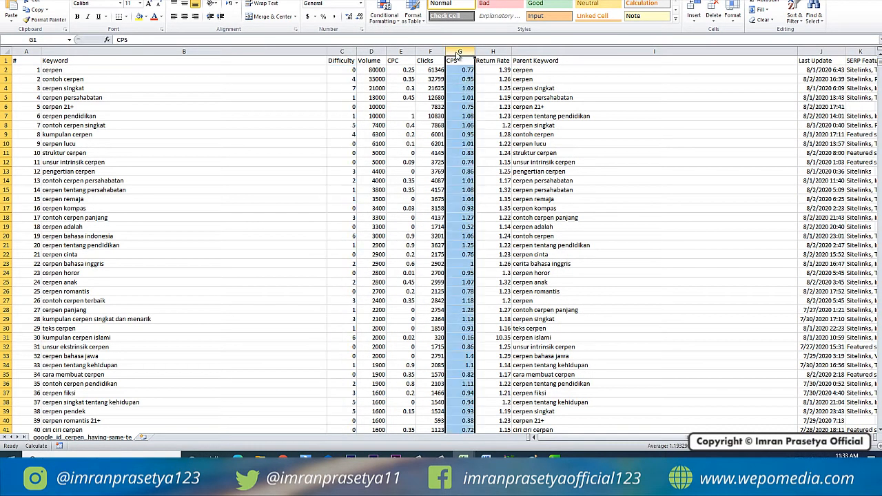
right_click(456, 57)
left_click(480, 123)
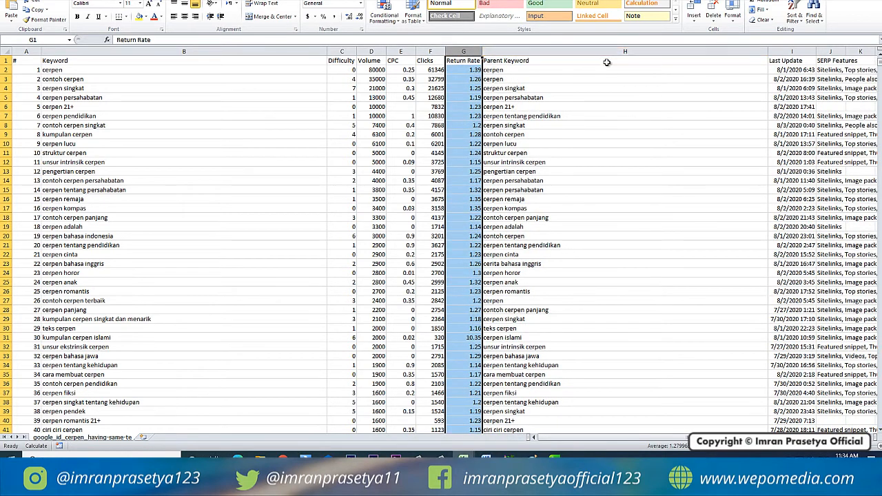
Delete the Last Update and SERP Features columns from the keyword sheet
left_click(808, 49)
right_click(808, 49)
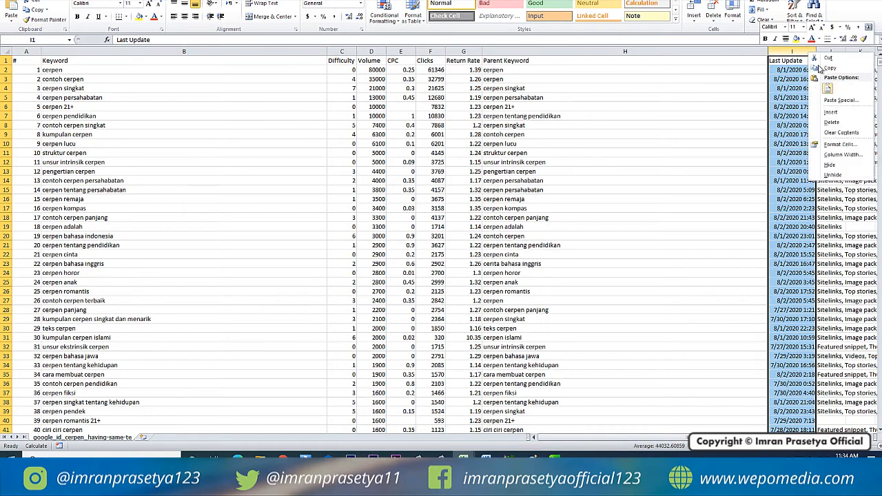
left_click(822, 117)
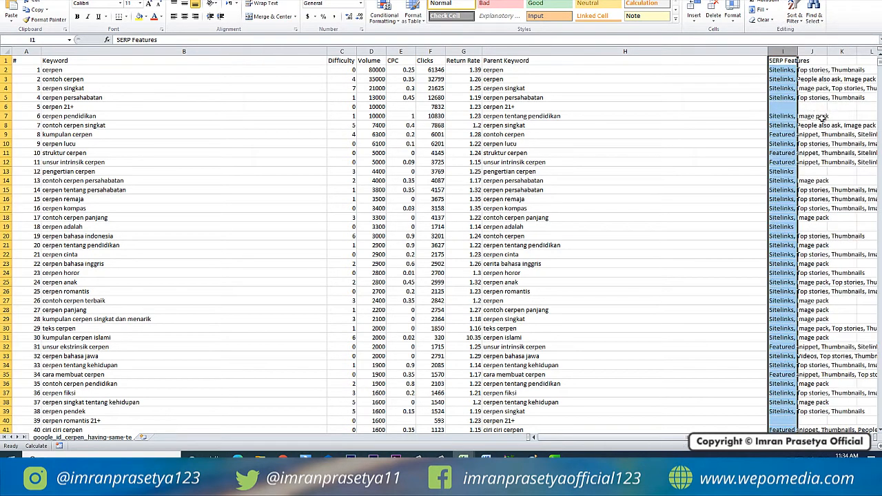
double_click(798, 51)
left_click(690, 112)
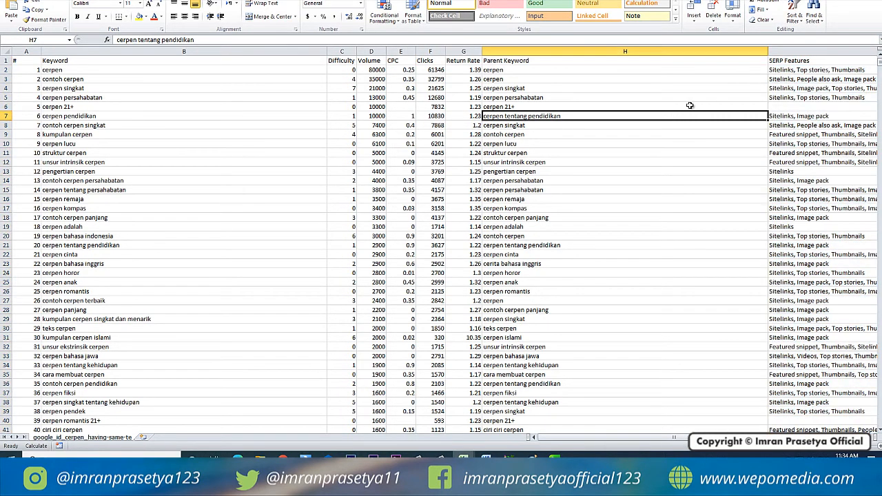
left_click(800, 51)
right_click(799, 51)
left_click(816, 121)
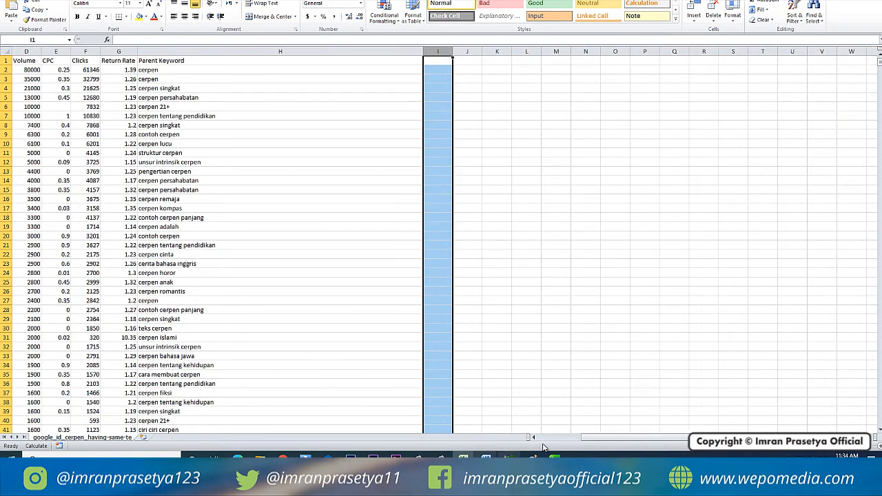
Delete the Return Rate column, keeping the Parent Keyword column beside Clicks
left_click_drag(593, 441, 501, 441)
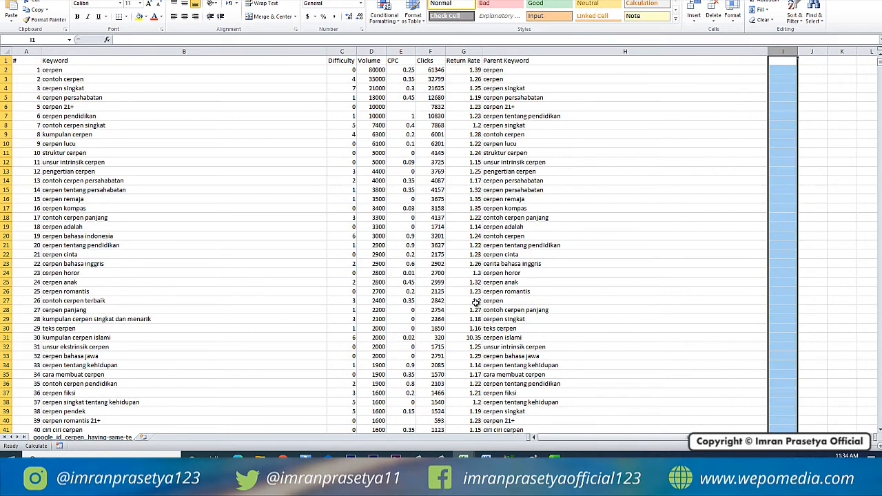
left_click(466, 52)
right_click(466, 52)
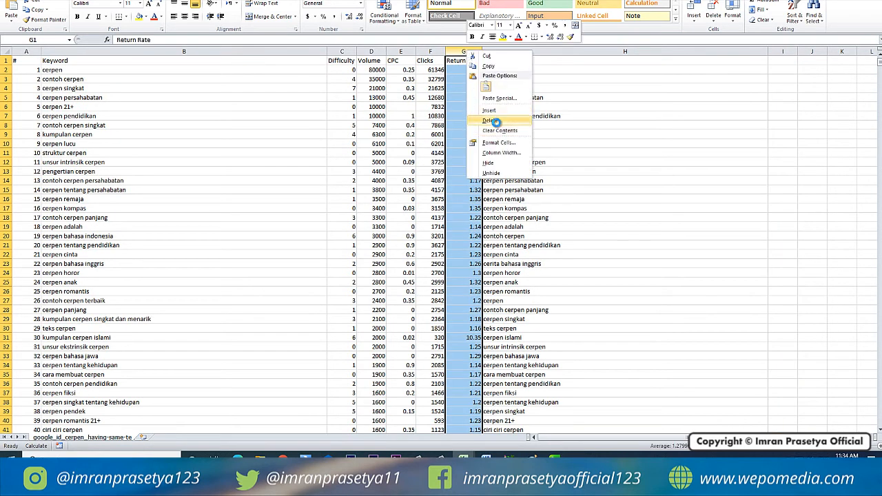
left_click(496, 121)
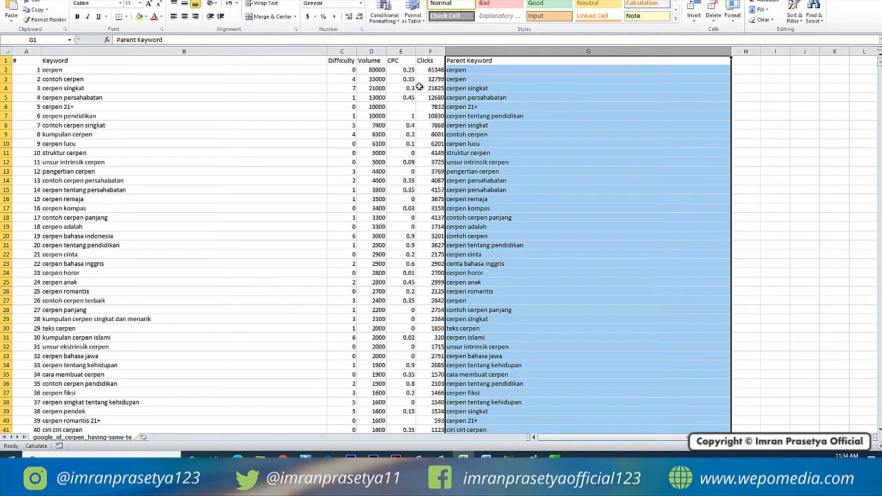
left_click(533, 180)
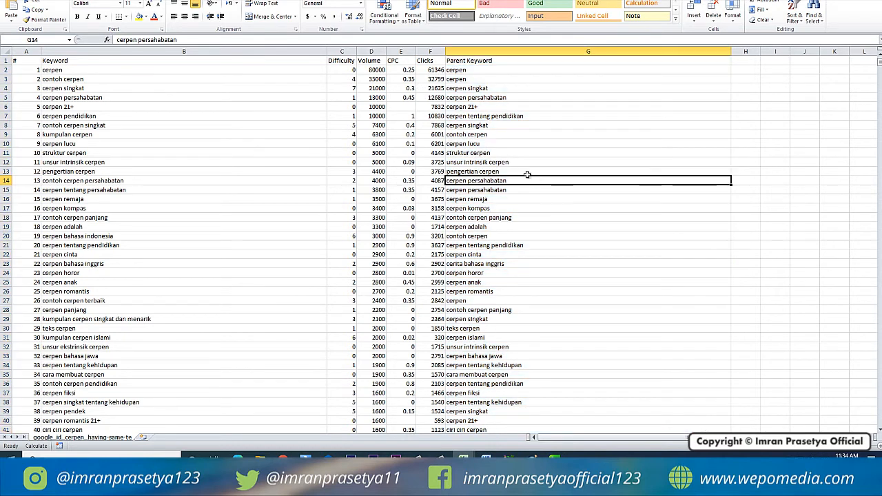
Compare the Parent Keyword entries with the Keyword column, using cerpen persahabatan as an example
left_click(486, 61)
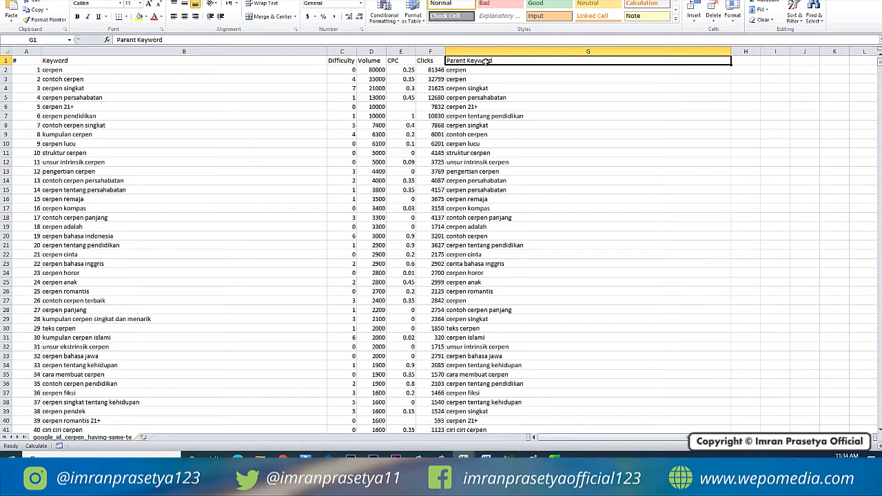
left_click(129, 100)
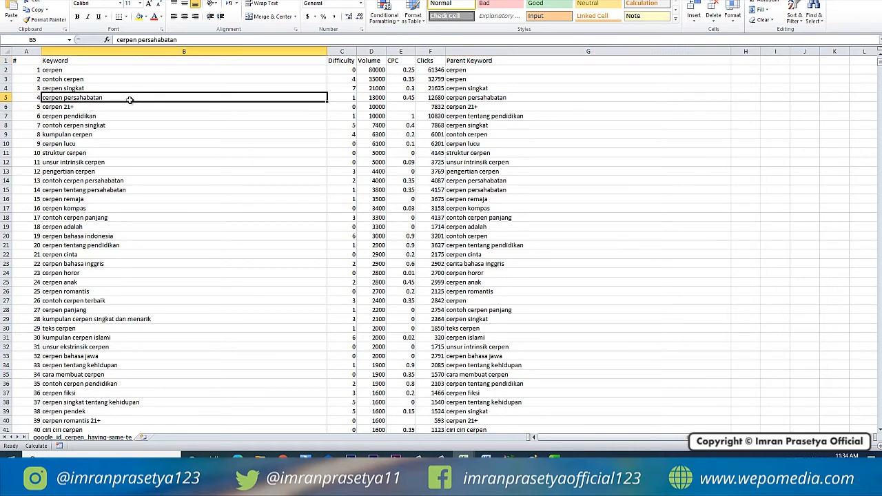
left_click(499, 97)
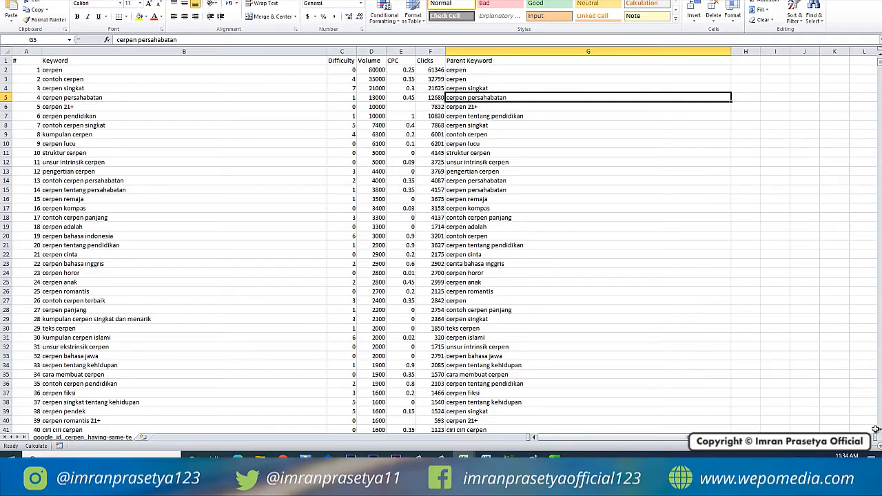
mouse_move(879, 64)
left_mouse_down()
mouse_move(878, 215)
mouse_move(878, 60)
left_mouse_up()
left_click(624, 146)
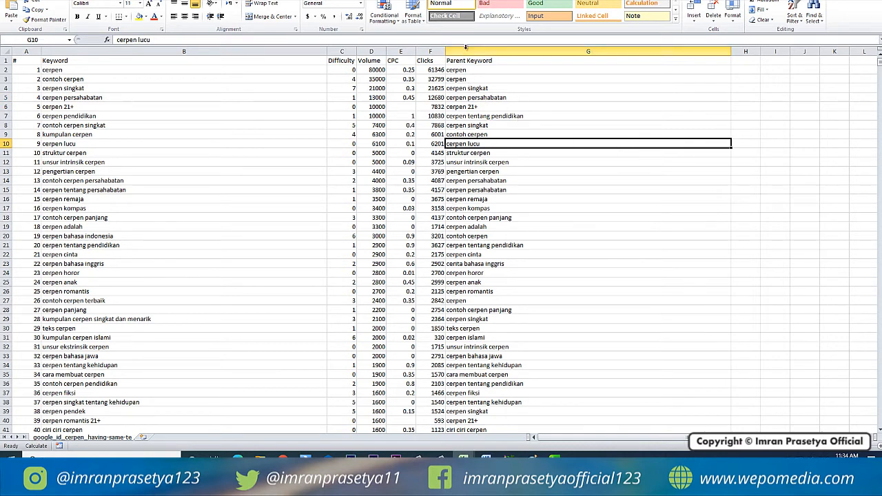
left_click(466, 47)
left_click(624, 180)
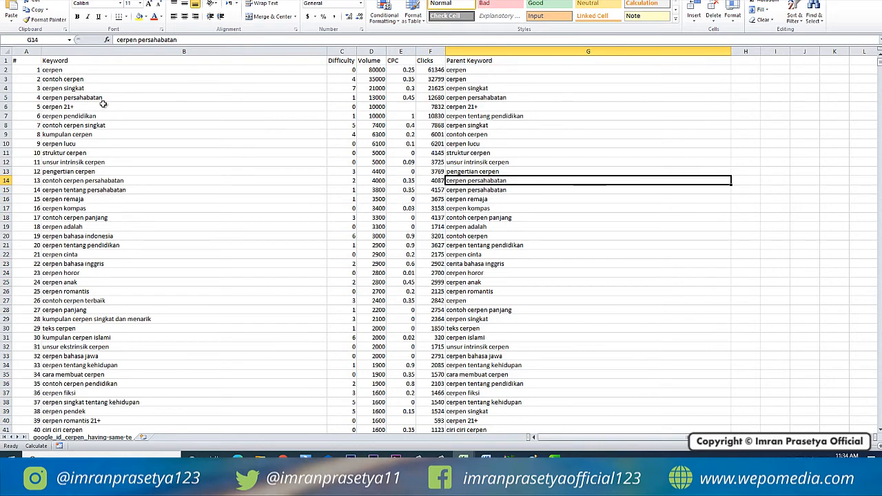
Add filters to the header row for all columns from # to Parent Keyword
left_click(38, 51)
left_click_drag(39, 51, 490, 53)
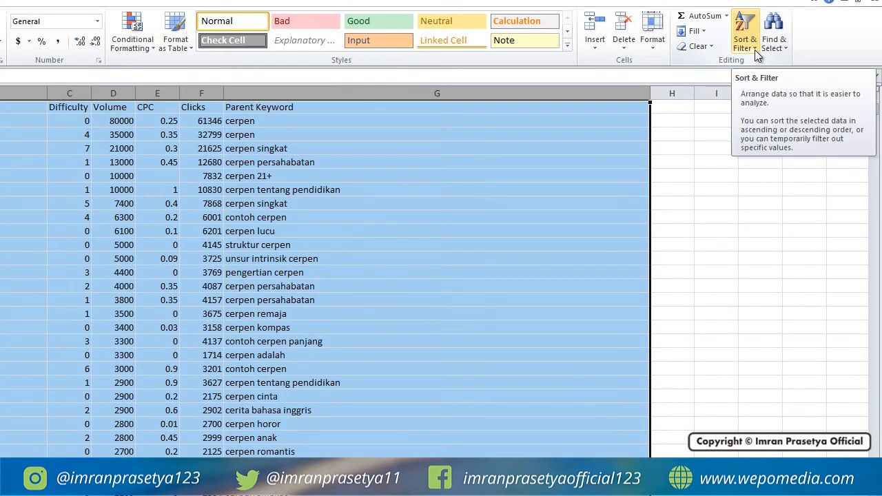
left_click(756, 54)
left_click(758, 110)
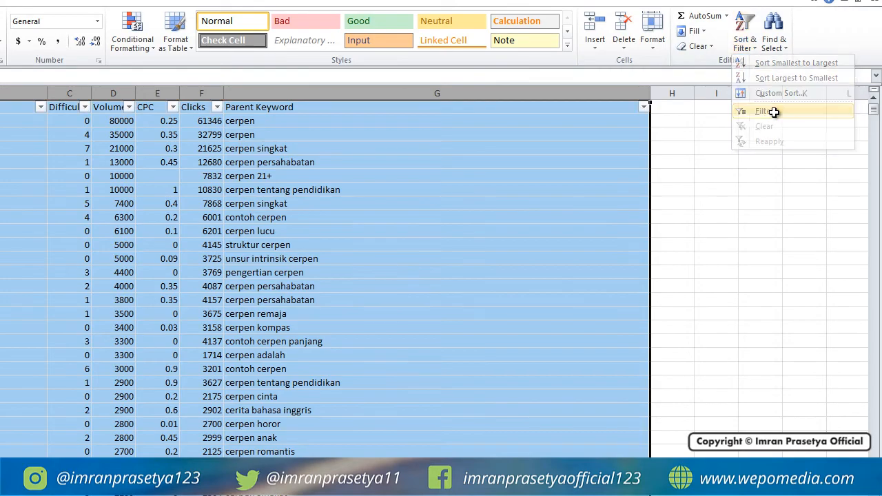
left_click(760, 286)
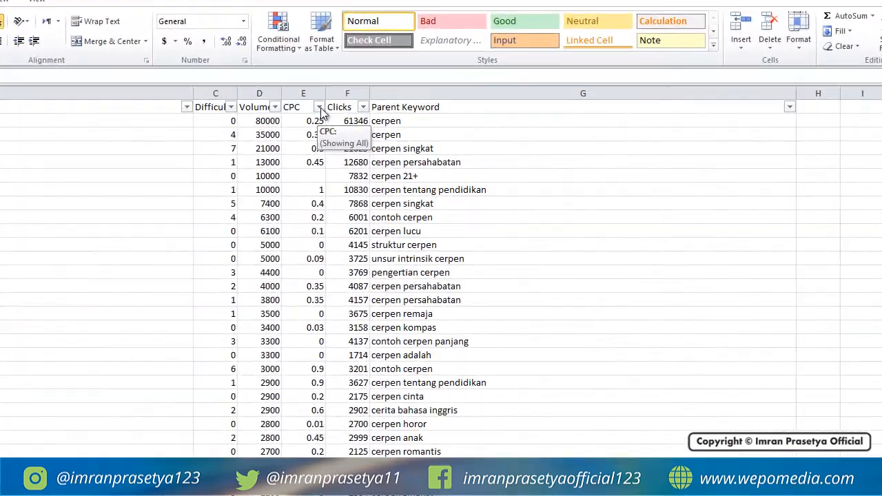
Sort the keyword list by CPC from largest to smallest and check the highest CPC values
left_click(412, 72)
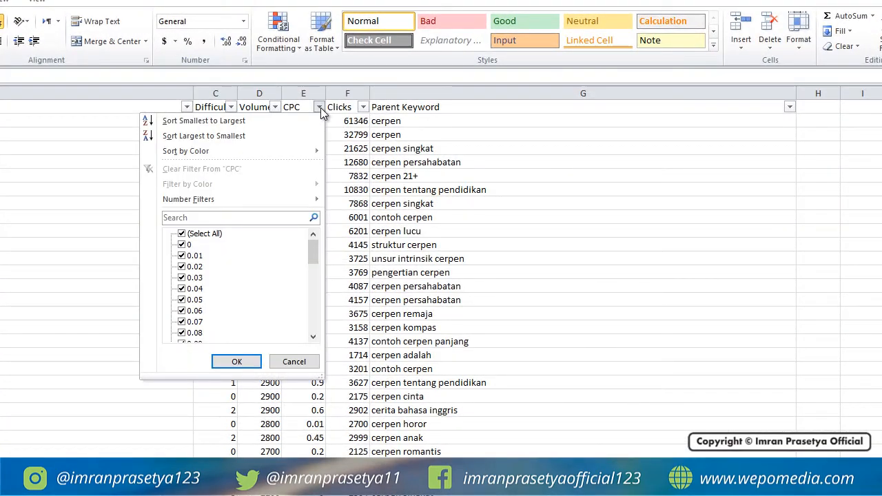
left_click(255, 136)
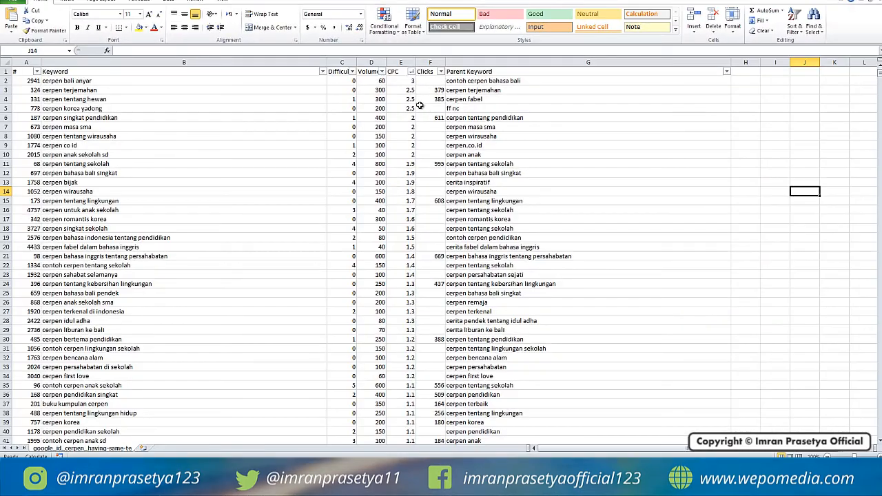
left_click(402, 81)
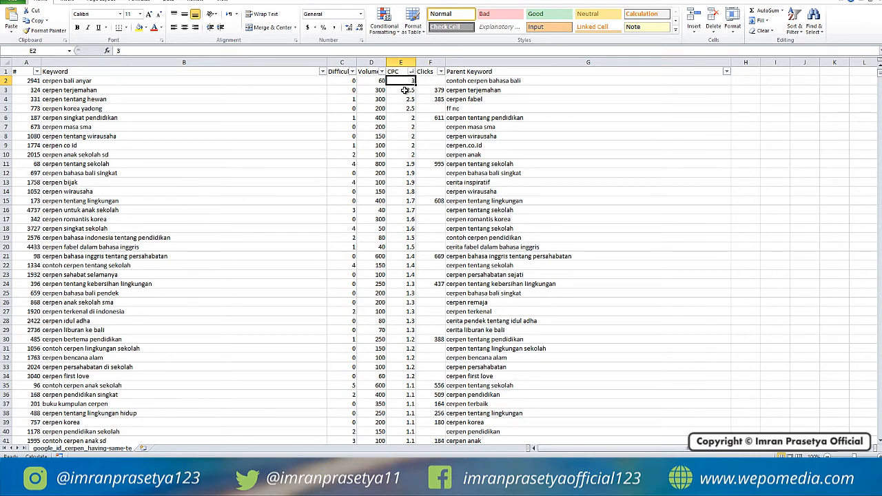
left_click(404, 91)
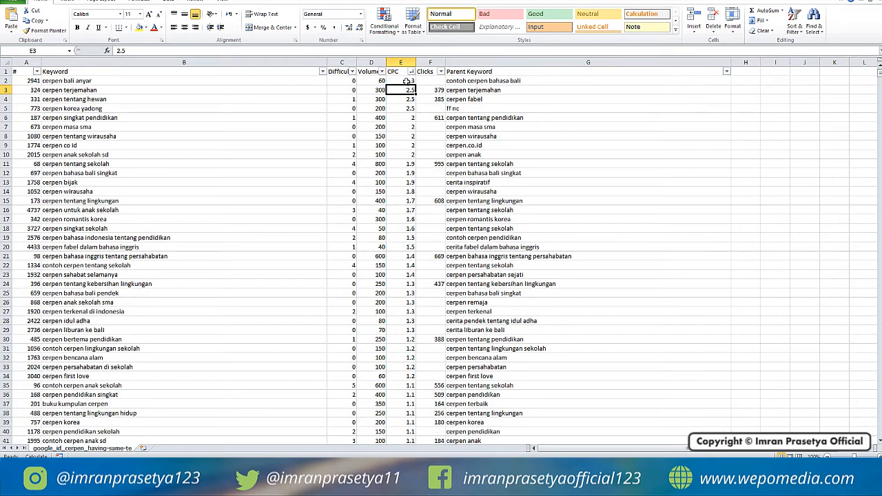
left_click(406, 81)
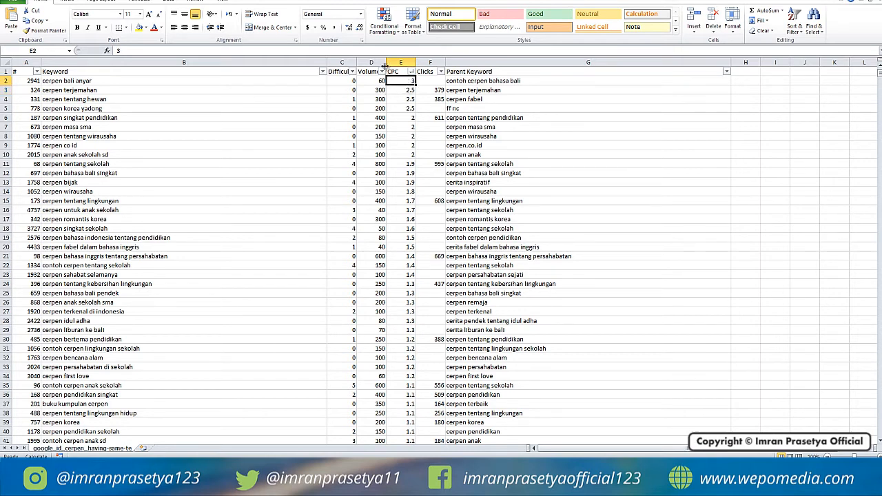
Widen the Volume column so that its header fits beside the filter arrow
left_click_drag(387, 60, 391, 61)
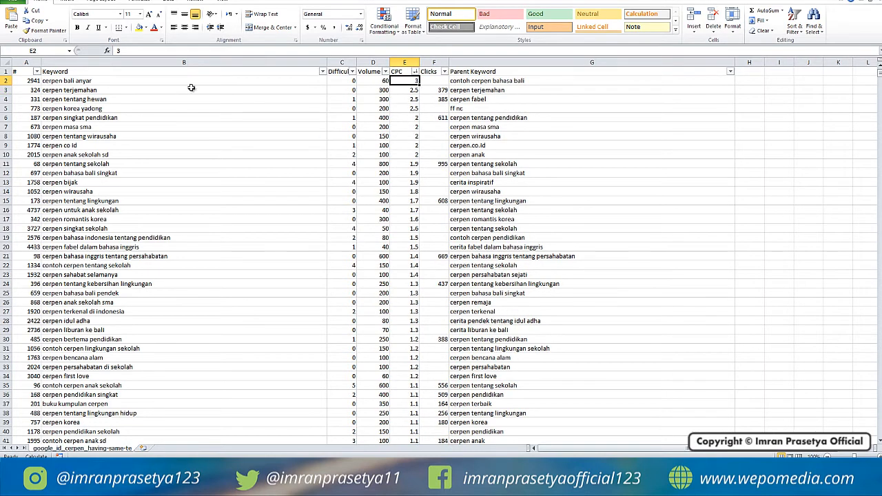
left_click(212, 82)
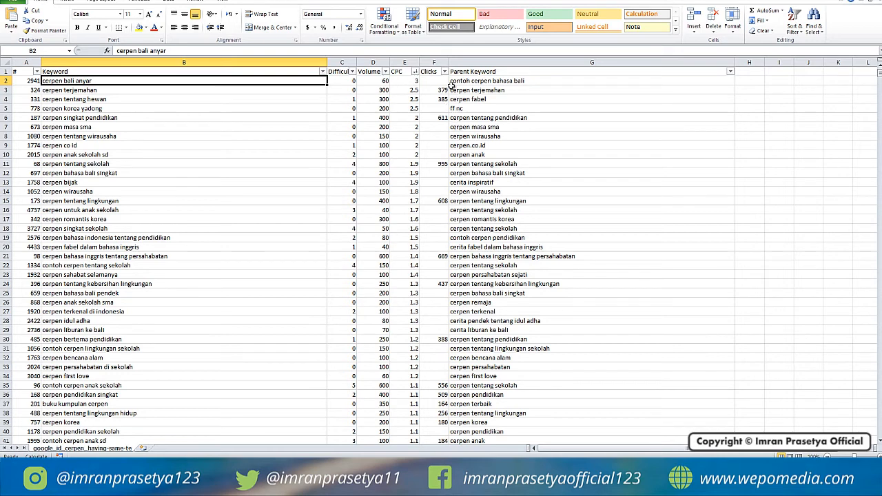
left_click(449, 62)
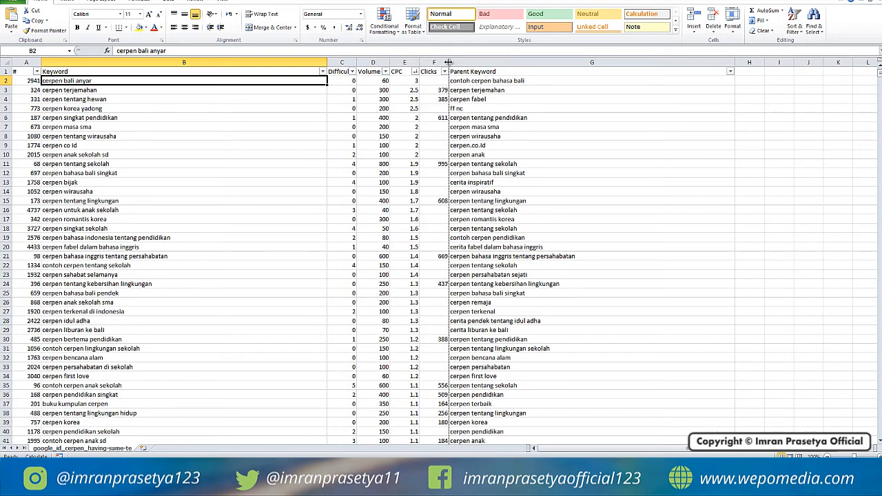
double_click(735, 62)
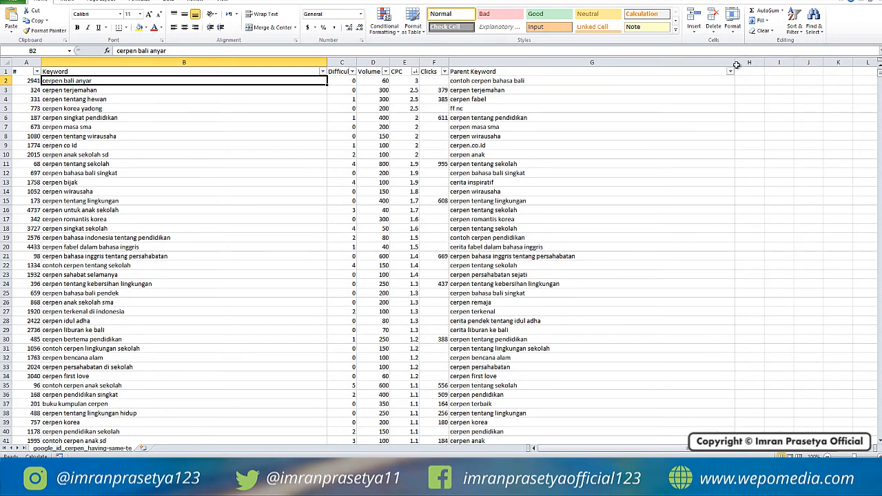
mouse_move(879, 77)
left_mouse_down()
mouse_move(880, 101)
mouse_move(880, 72)
left_mouse_up()
left_click(170, 91)
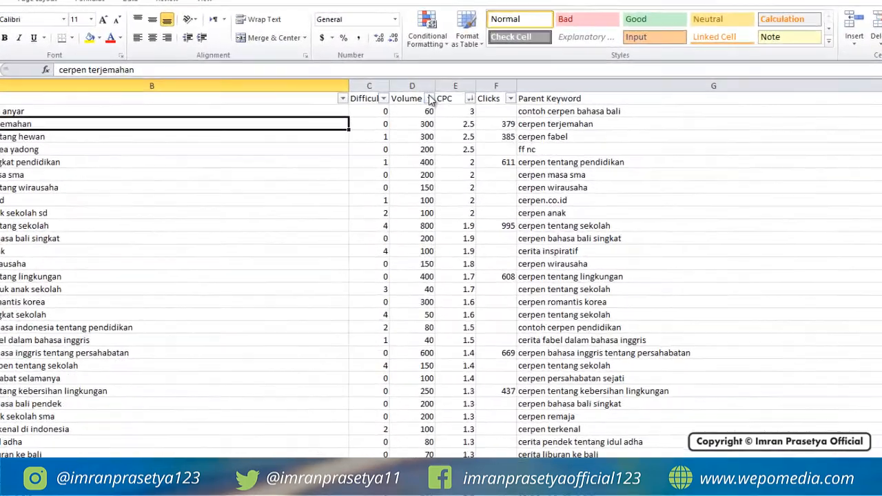
Filter the Volume column to exclude every value from 30 to 450, keeping keywords with a volume of 500 or more
left_click(401, 81)
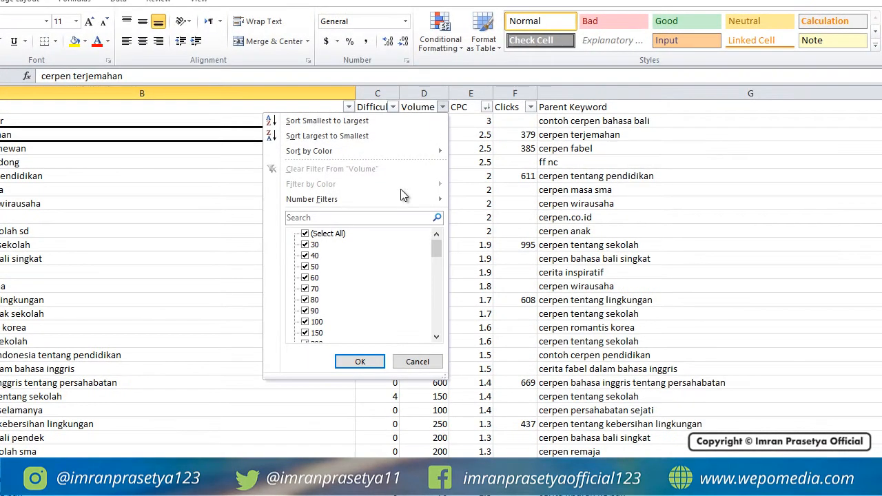
left_click(297, 184)
left_click(305, 256)
left_click(306, 266)
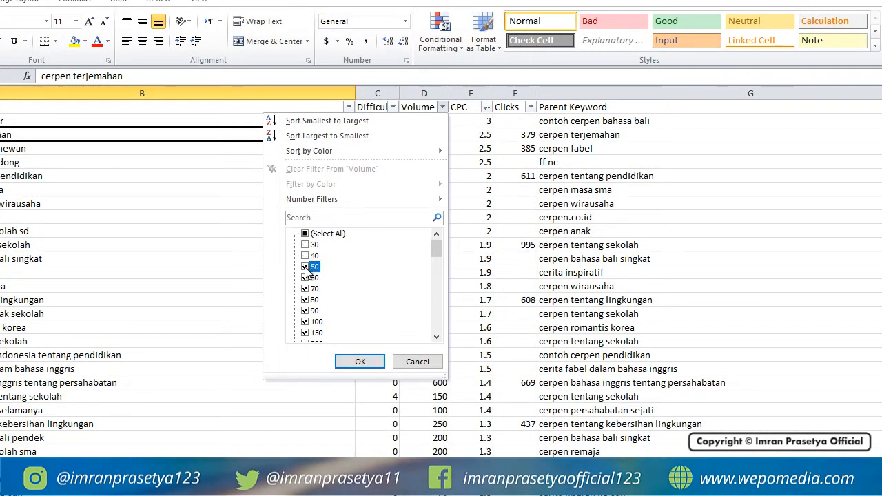
left_click(305, 278)
left_click(305, 288)
left_click(305, 300)
left_click(305, 311)
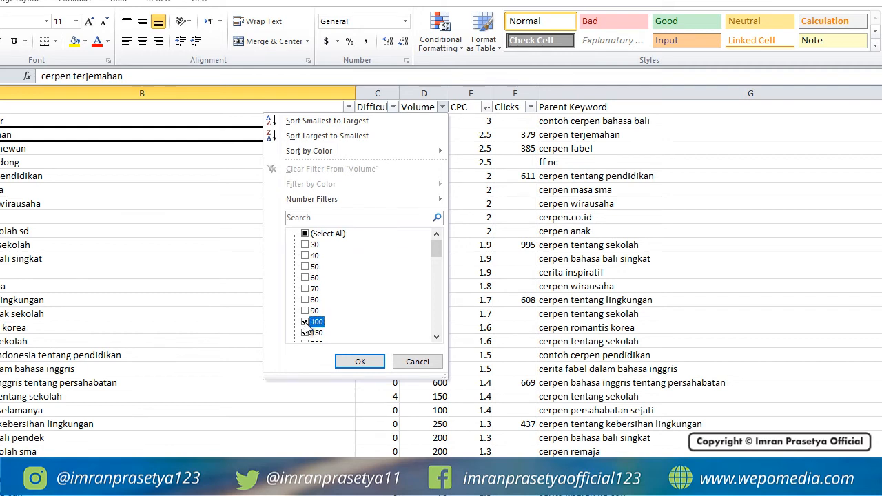
left_click(305, 322)
scroll(355, 329, "down", 2)
left_click(305, 267)
left_click(306, 278)
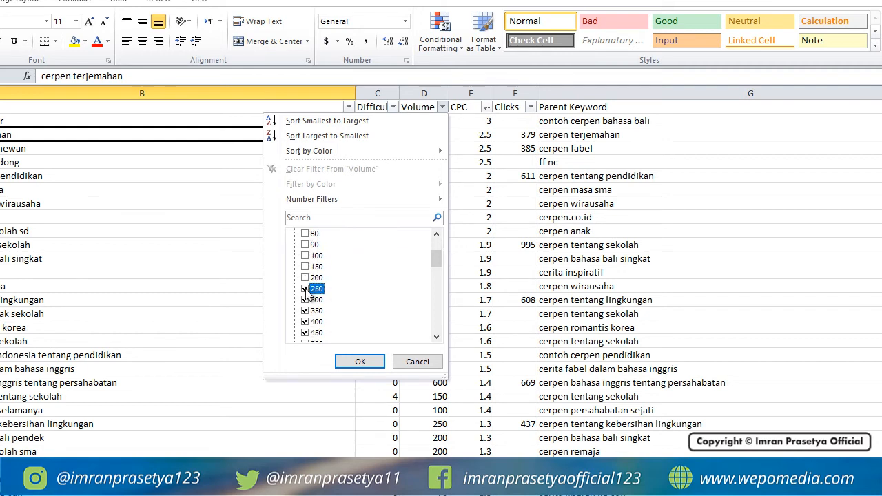
left_click(305, 289)
left_click(305, 300)
left_click(305, 311)
left_click(305, 322)
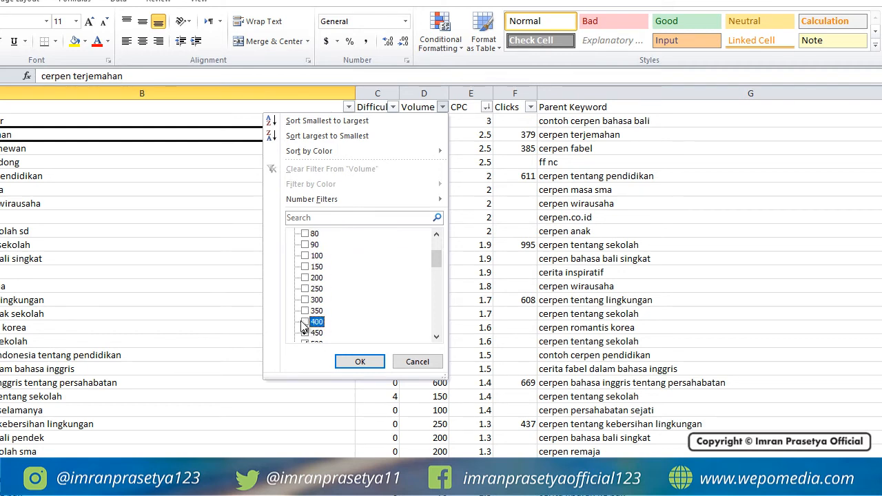
scroll(306, 317, "down", 1)
left_click(305, 300)
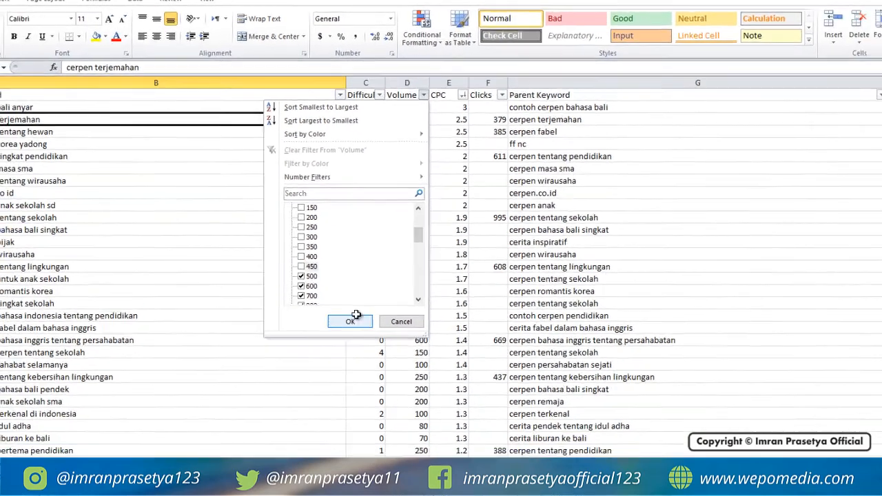
left_click(353, 320)
left_click(277, 266)
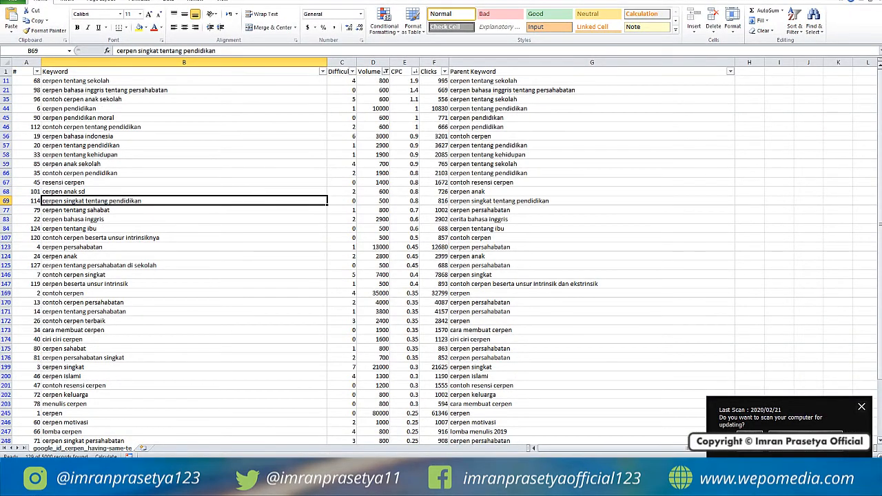
left_click(862, 406)
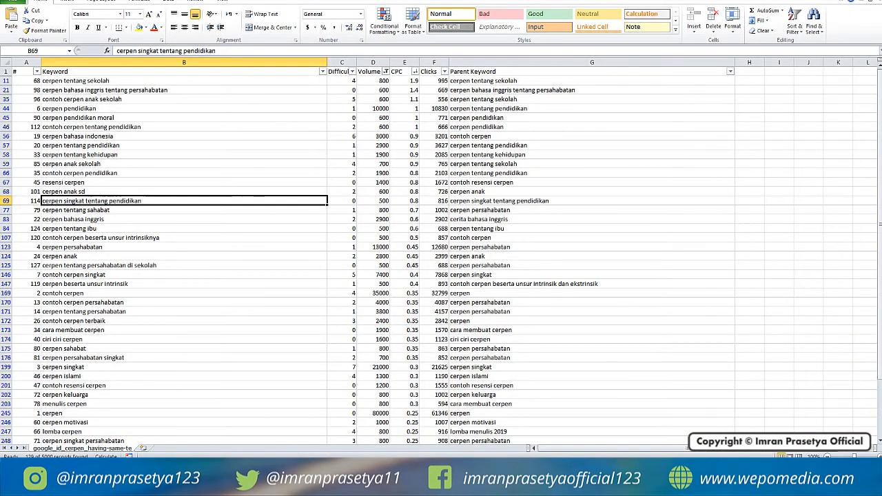
Enter 1 and 2 in the first visible rows of column H and fill the column down to the last filtered keyword
mouse_move(880, 289)
left_mouse_down()
mouse_move(866, 383)
mouse_move(877, 282)
left_mouse_up()
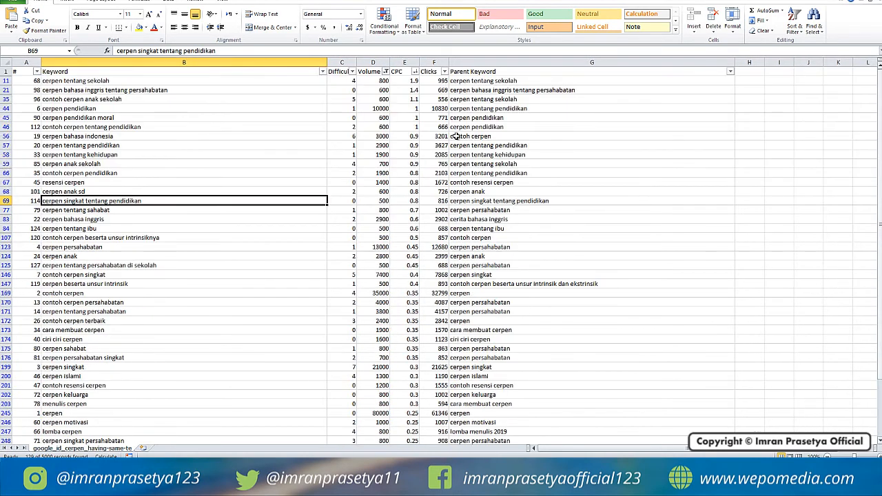
left_click(754, 81)
type("1")
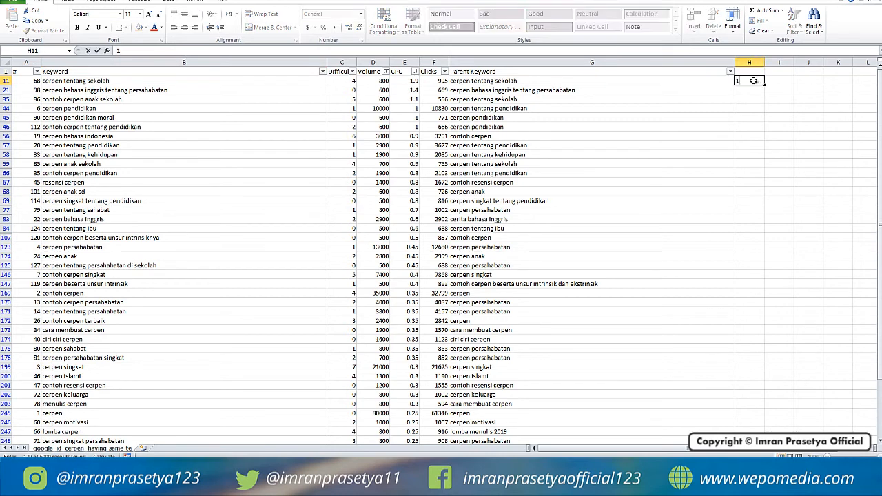
key("Return")
type("2")
left_click(756, 83)
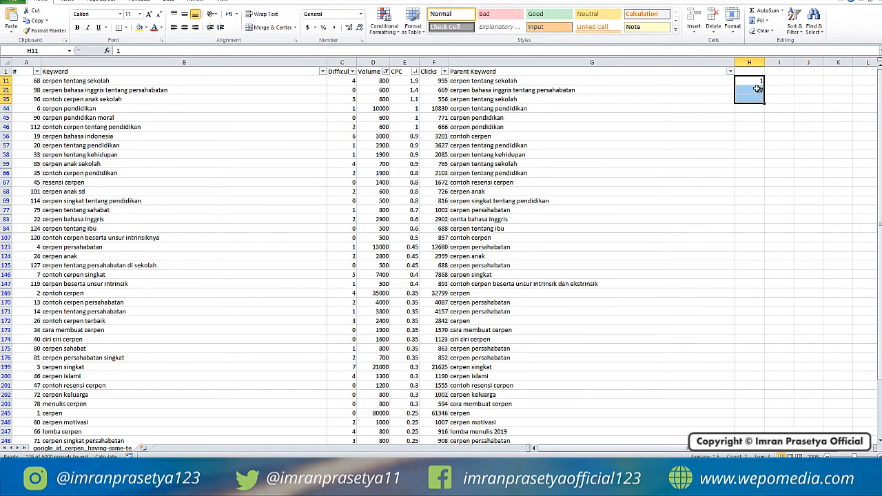
left_click_drag(756, 83, 755, 441)
scroll(790, 173, "up", 15)
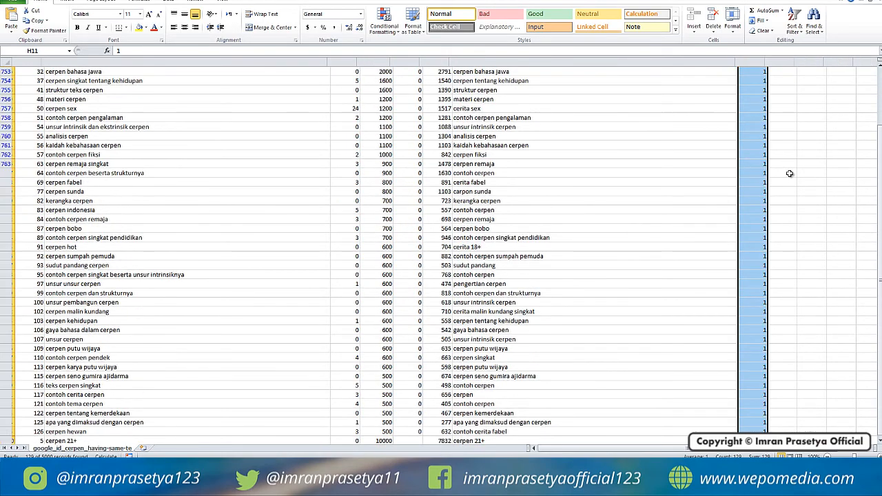
scroll(807, 168, "up", 10)
left_click(786, 117)
scroll(785, 116, "up", 10)
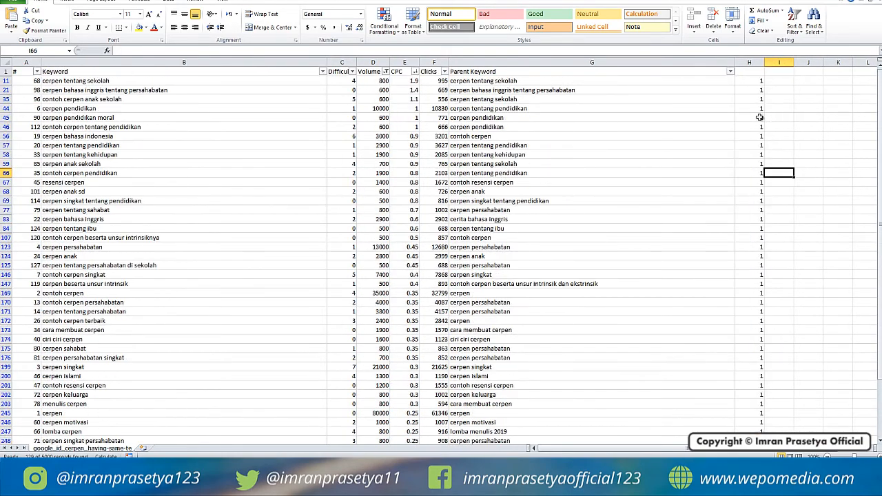
Set the second visible row of column H to 2
left_click(757, 89)
type("2")
key("Return")
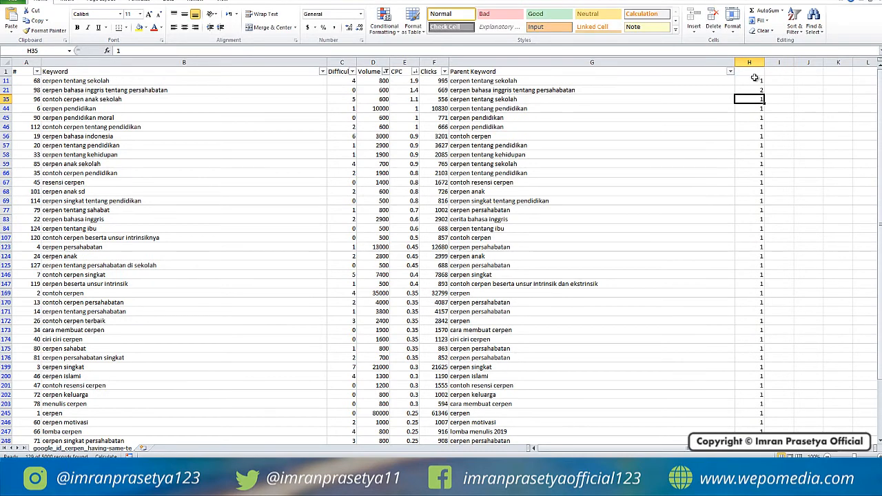
Try to continue the 1, 2 numbering down the visible rows of column H, and undo the fill
left_click_drag(757, 80, 764, 127)
left_click(802, 147)
left_click_drag(754, 82, 757, 127)
left_click_drag(799, 126, 790, 125)
left_click_drag(754, 81, 758, 117)
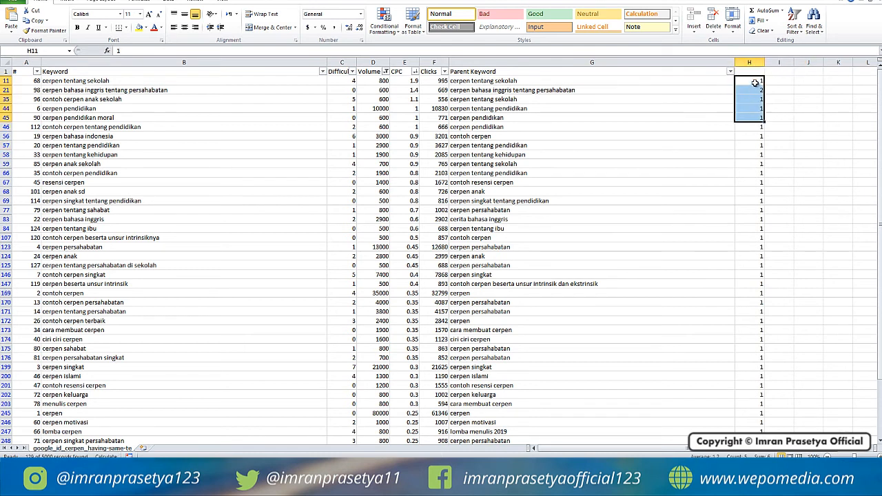
left_click(755, 83)
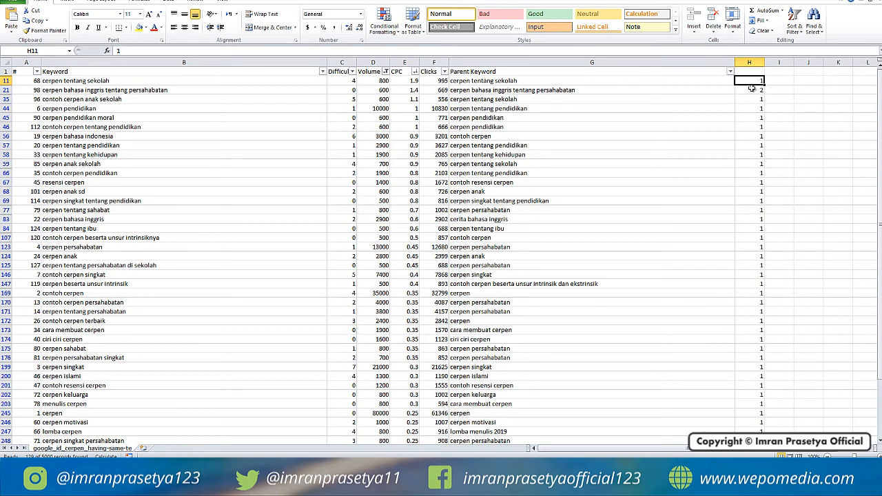
mouse_move(763, 85)
left_mouse_down()
mouse_move(766, 94)
mouse_move(762, 86)
left_mouse_up()
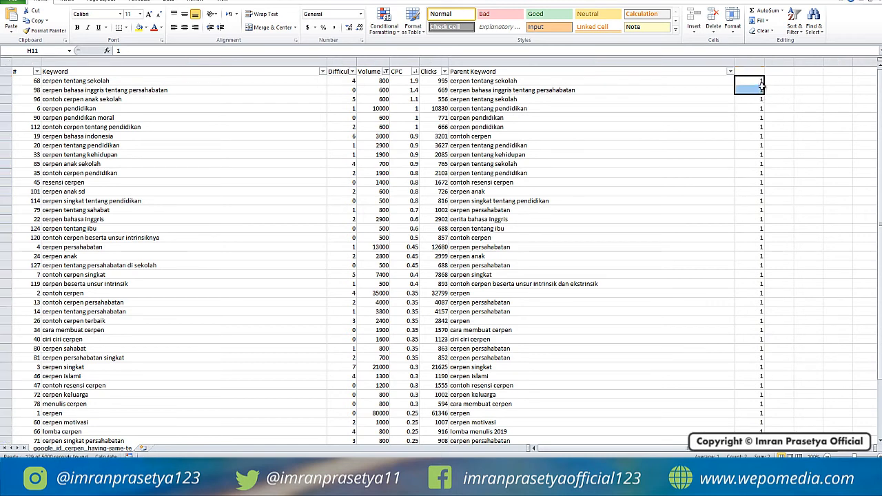
key("ctrl+z")
left_click(773, 109)
Set the third visible row of column H to 3
left_click(755, 97)
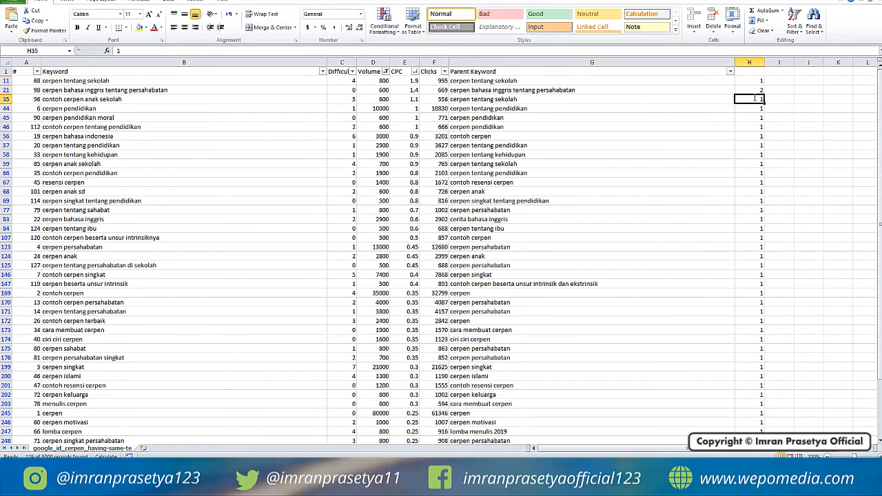
type("3")
key("Return")
Try to extend the 1, 2, 3 sequence over the first ten visible rows of column H, and undo the fill
left_click_drag(757, 81, 765, 164)
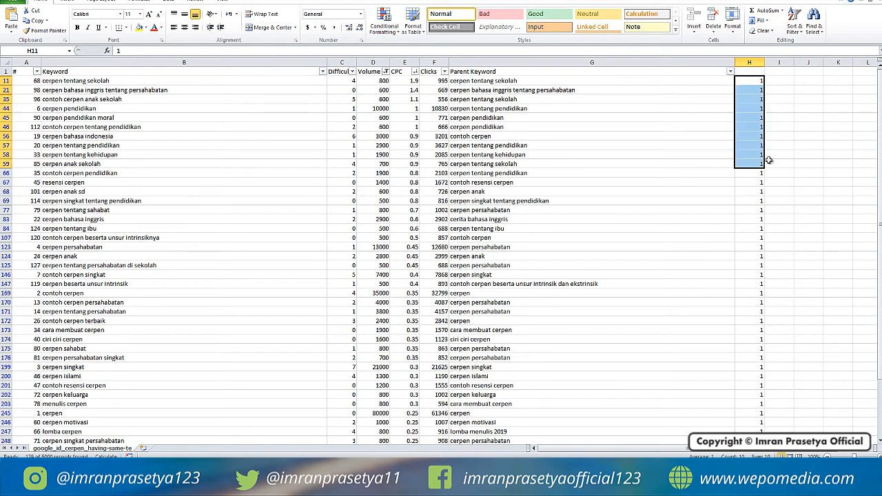
key("ctrl+z")
left_click(791, 127)
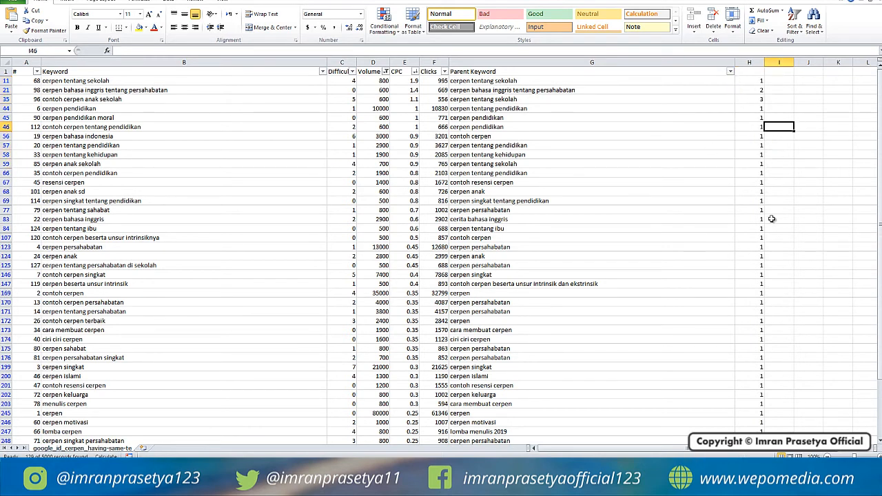
Review the filtered keywords and sort them by Volume from smallest to largest
scroll(118, 178, "down", 5)
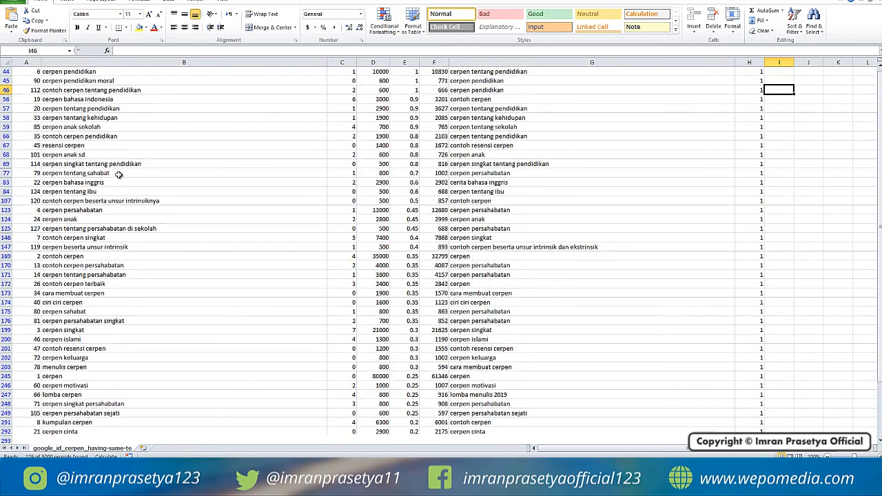
scroll(117, 179, "down", 15)
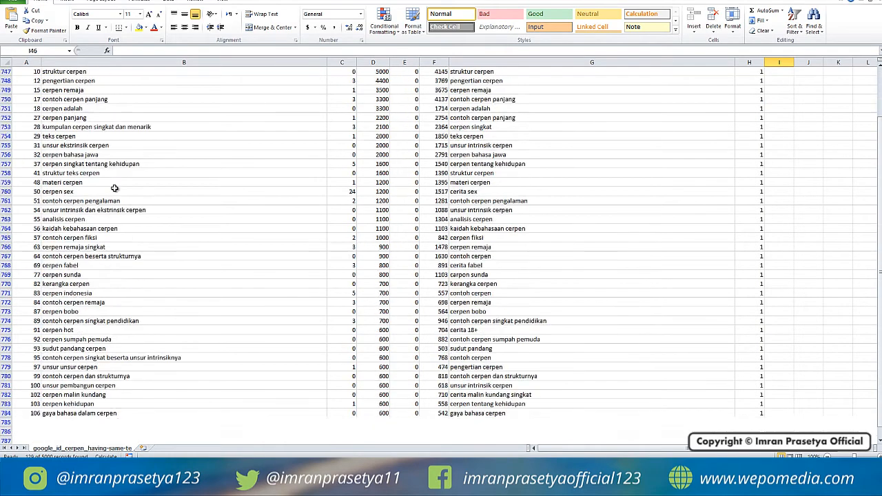
scroll(115, 187, "up", 14)
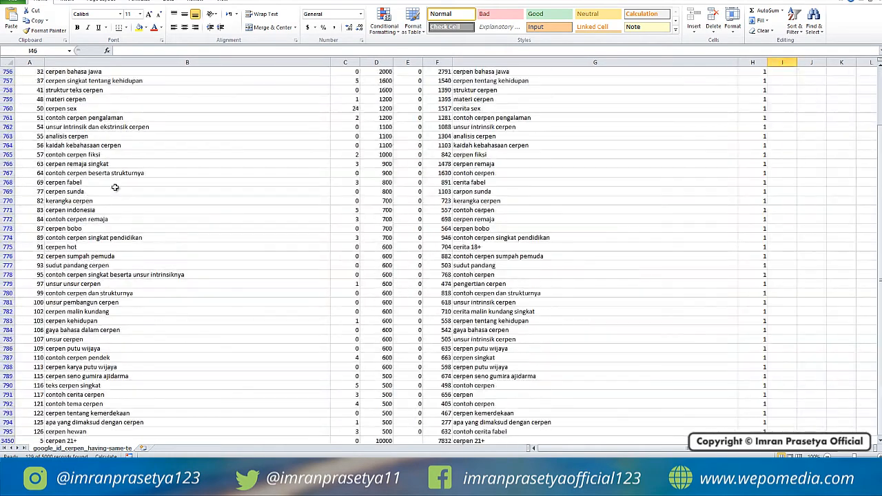
scroll(278, 197, "up", 10)
scroll(428, 244, "up", 15)
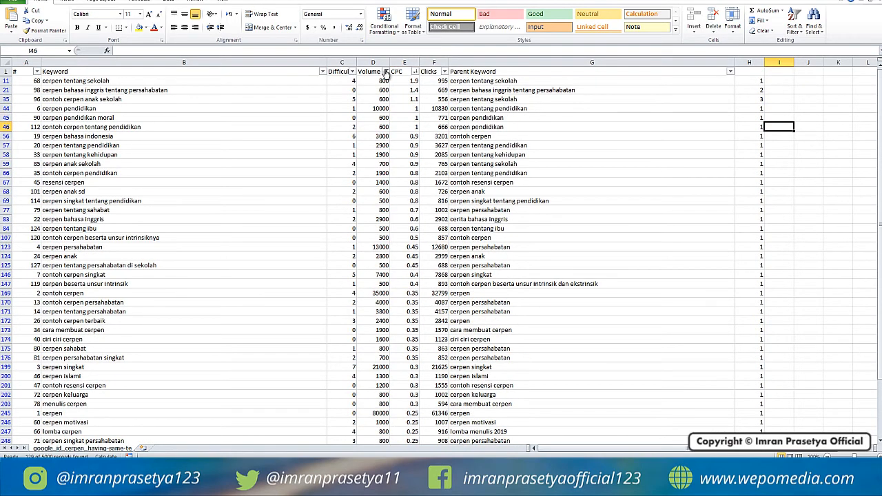
left_click(387, 72)
left_click(348, 82)
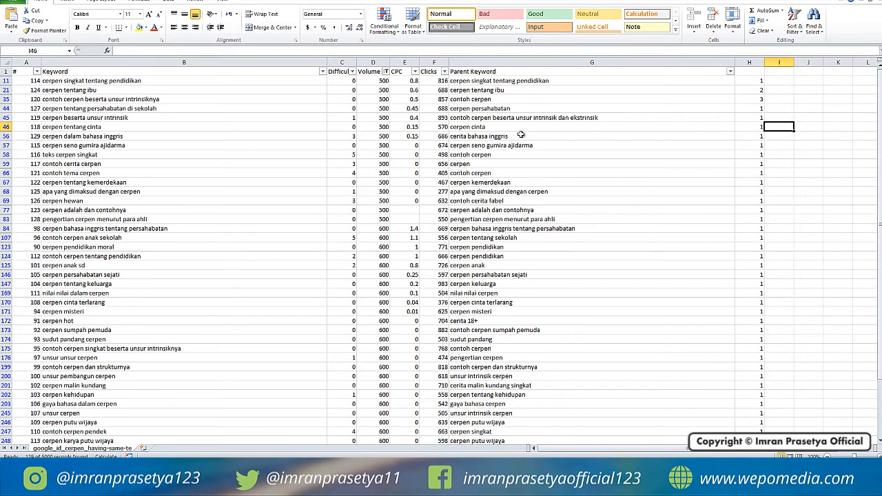
Fit the Difficulty column's width to its content so the whole header shows
left_click(524, 83)
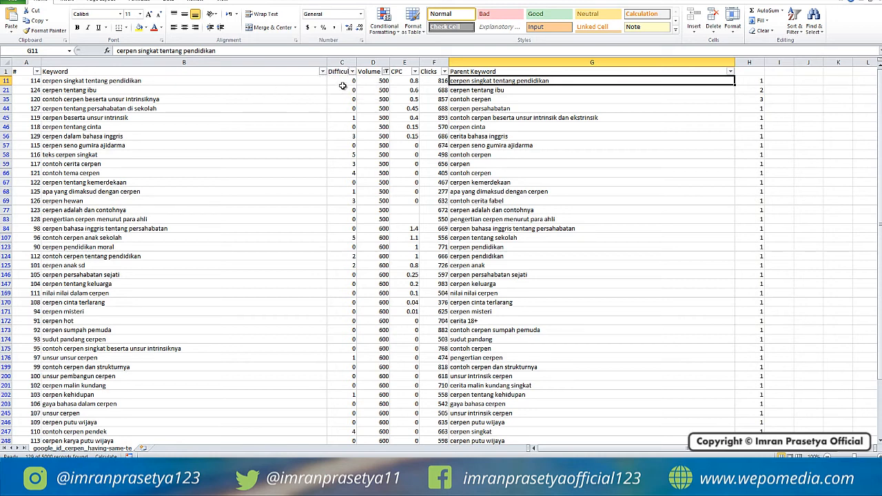
double_click(357, 62)
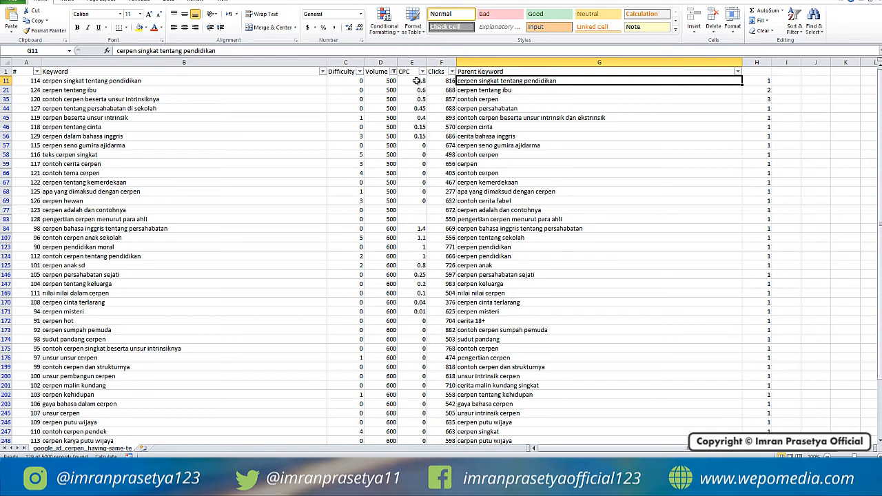
Compare the CPC of cerpen singkat tentang pendidikan and cerpen tentang ibu, and switch to the Ahrefs keyword ideas in the browser
left_click(417, 82)
left_click(415, 90)
left_click(416, 82)
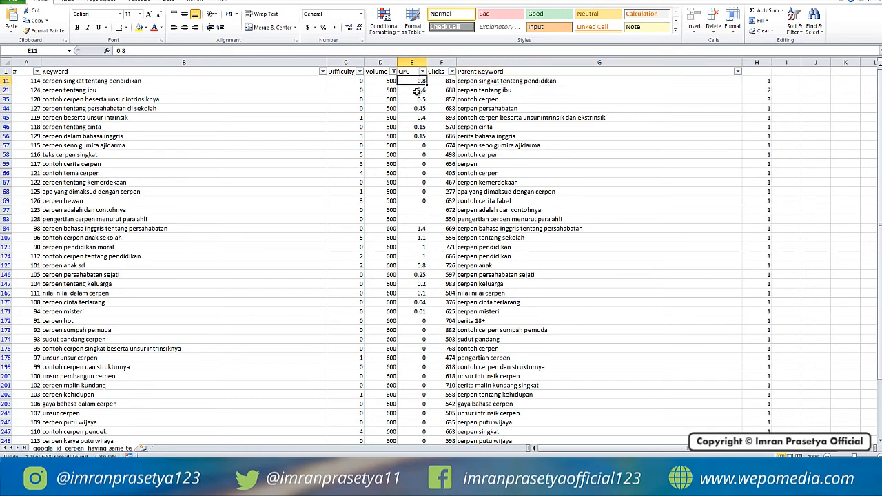
left_click_drag(416, 81, 417, 90)
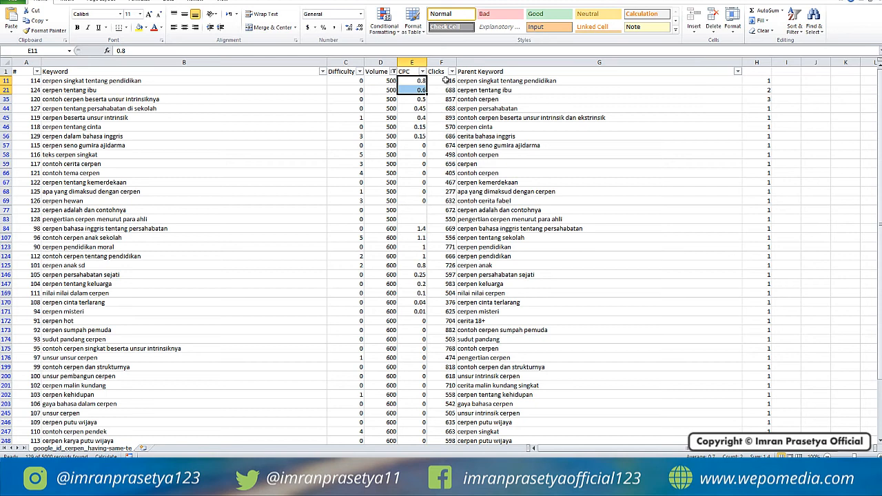
left_click(306, 477)
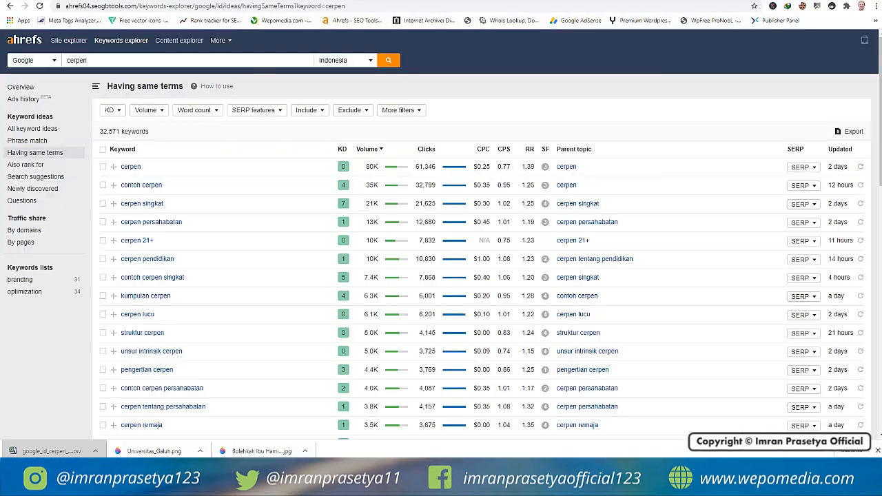